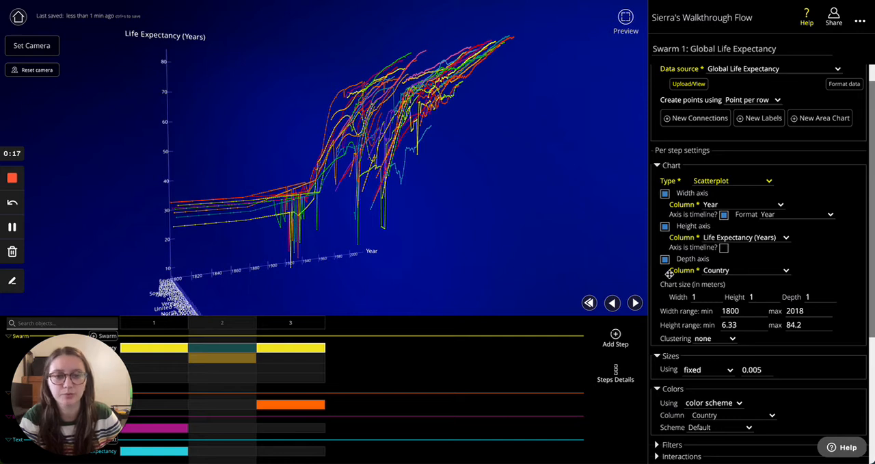
- Turn off the scatterplot's height and depth axes, and restore both with Life Expectancy (Years) and Country
{"action": "left_click", "coordinate": [665, 227]}
{"action": "left_click", "coordinate": [665, 238]}
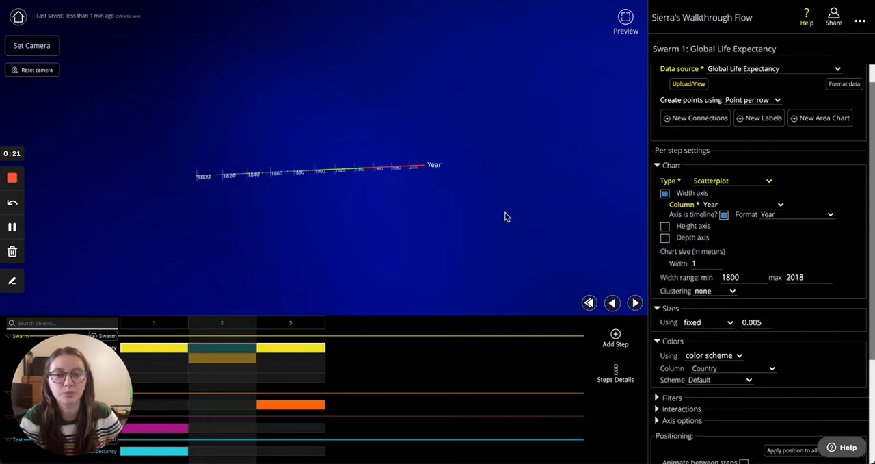
{"action": "left_click", "coordinate": [665, 227]}
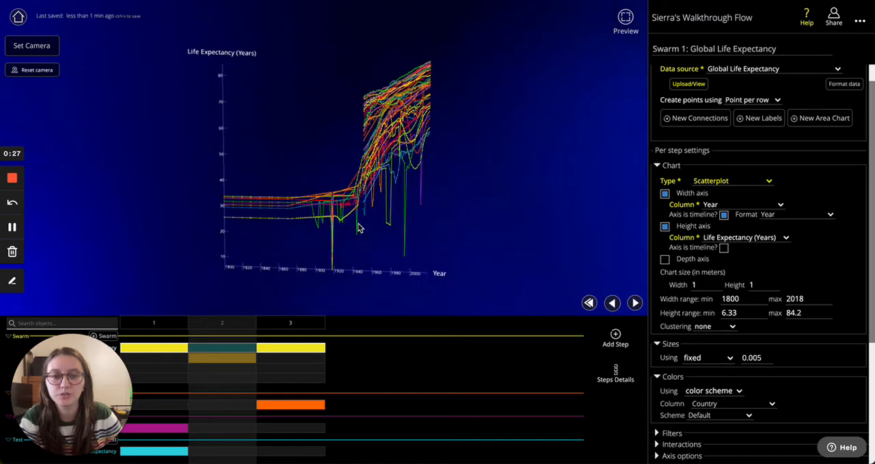
{"action": "left_click", "coordinate": [665, 259]}
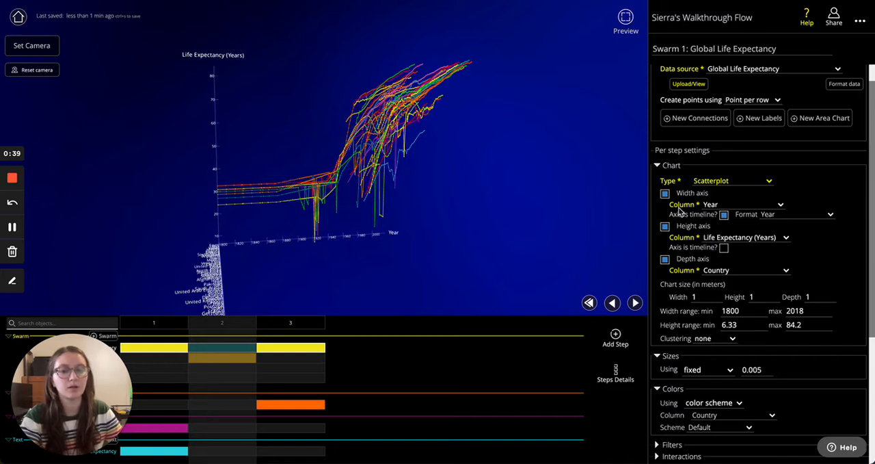
- Examine the 3D scatterplot's Year, Life Expectancy and Country axes from several angles
{"action": "right_click_drag", "start_coordinate": [463, 233], "coordinate": [469, 204]}
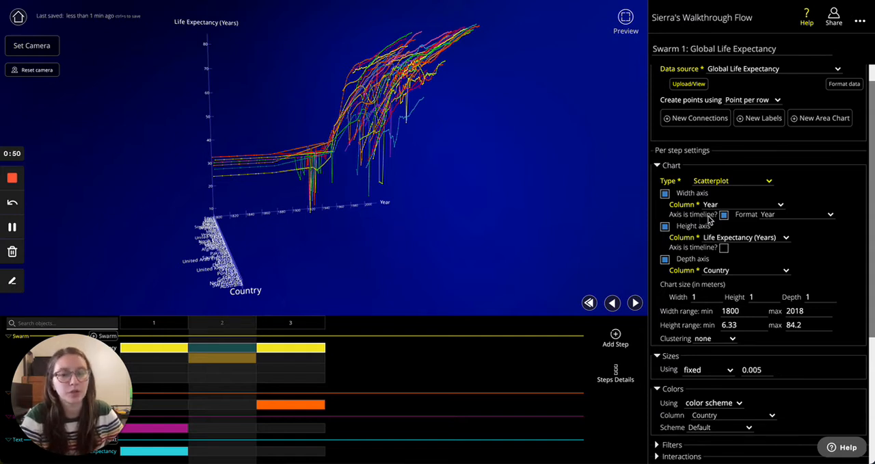
{"action": "left_click_drag", "start_coordinate": [231, 218], "coordinate": [294, 222]}
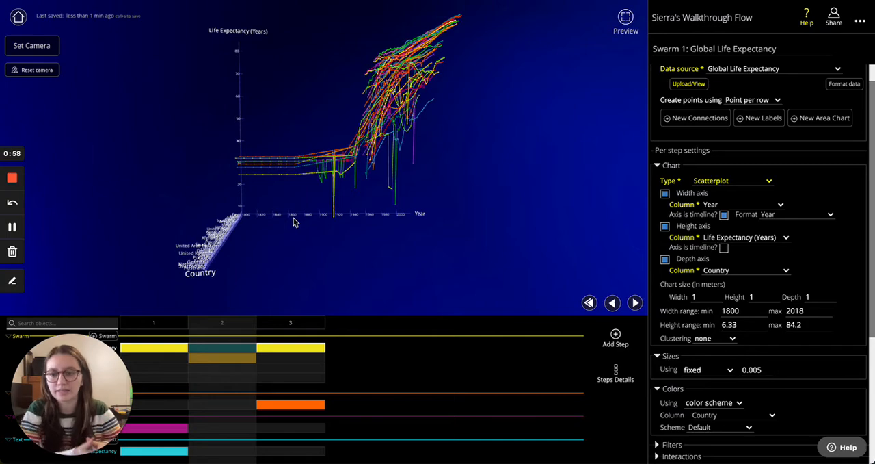
{"action": "left_click_drag", "start_coordinate": [294, 222], "coordinate": [285, 238]}
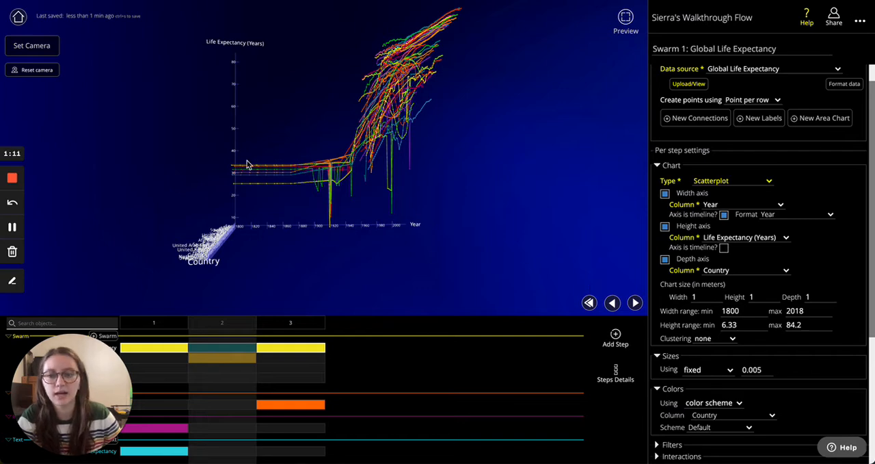
{"action": "left_click_drag", "start_coordinate": [267, 220], "coordinate": [348, 274]}
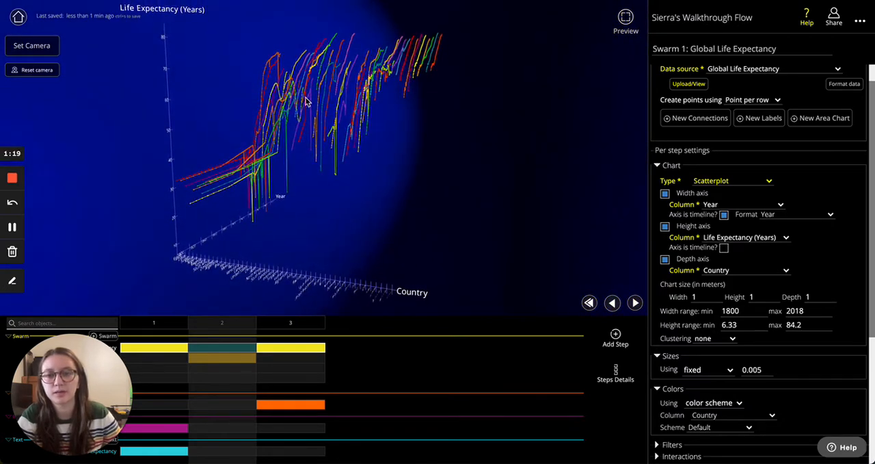
{"action": "left_click_drag", "start_coordinate": [476, 172], "coordinate": [418, 176]}
{"action": "left_click_drag", "start_coordinate": [419, 235], "coordinate": [410, 228]}
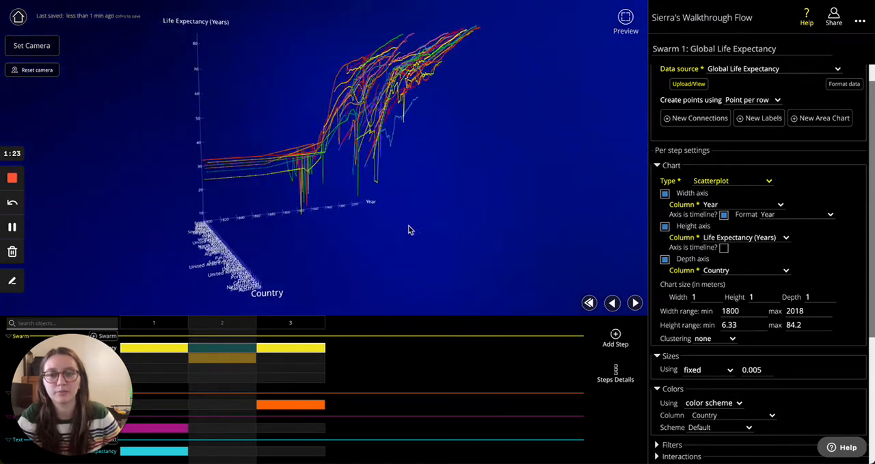
- Set the scatterplot's chart width to 1.4 meters
{"action": "scroll", "coordinate": [811, 277], "scroll_direction": "down", "scroll_amount": 1}
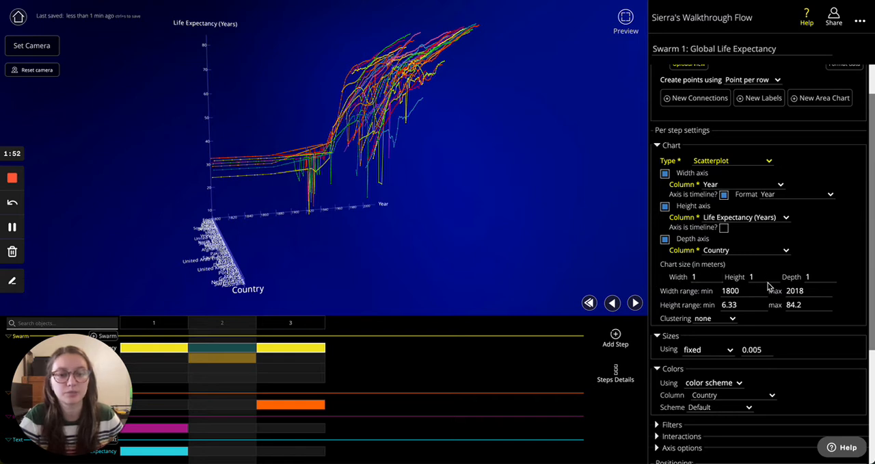
{"action": "left_click", "coordinate": [718, 274]}
{"action": "left_click", "coordinate": [718, 274]}
{"action": "left_click", "coordinate": [718, 273]}
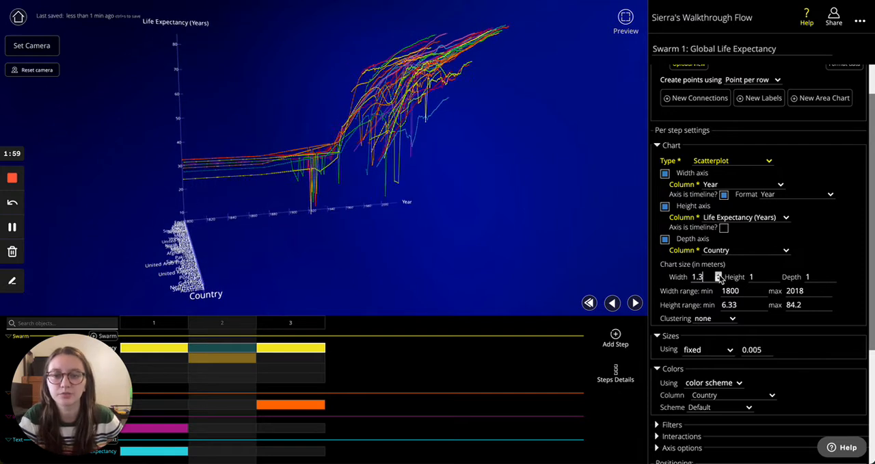
{"action": "left_click", "coordinate": [718, 274]}
{"action": "left_click", "coordinate": [718, 274]}
{"action": "left_click", "coordinate": [718, 274]}
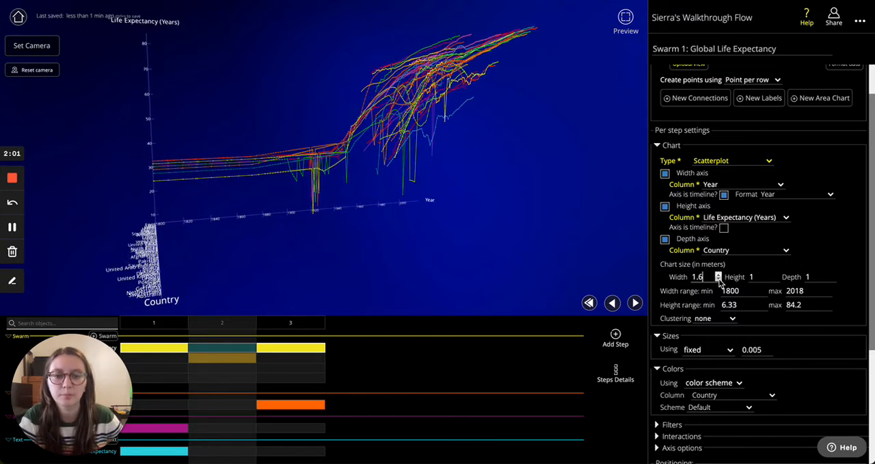
{"action": "left_click", "coordinate": [718, 278]}
{"action": "left_click", "coordinate": [718, 278]}
- Set the scatterplot's chart height to 0.8 meters
{"action": "left_click", "coordinate": [776, 274]}
{"action": "left_click", "coordinate": [776, 273]}
{"action": "left_click", "coordinate": [776, 274]}
{"action": "left_click", "coordinate": [776, 274]}
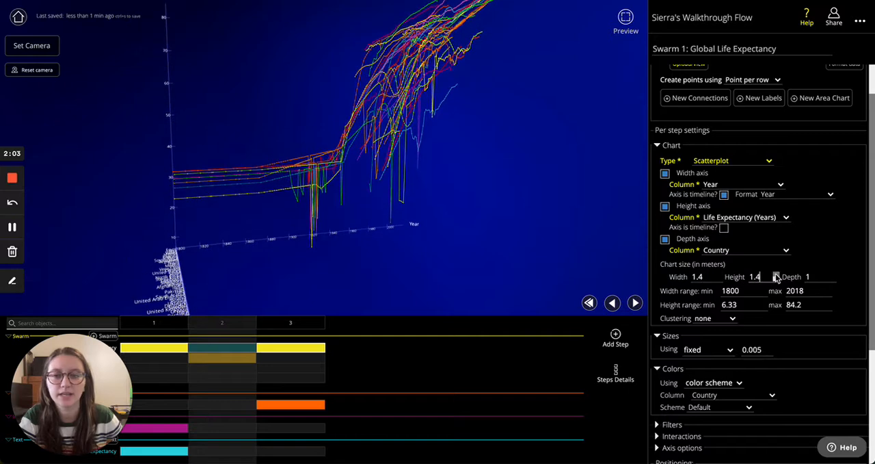
{"action": "left_click", "coordinate": [776, 279]}
{"action": "left_click", "coordinate": [776, 279]}
{"action": "left_click", "coordinate": [776, 279]}
{"action": "left_click", "coordinate": [776, 279]}
{"action": "left_click", "coordinate": [776, 279]}
{"action": "left_click", "coordinate": [776, 279]}
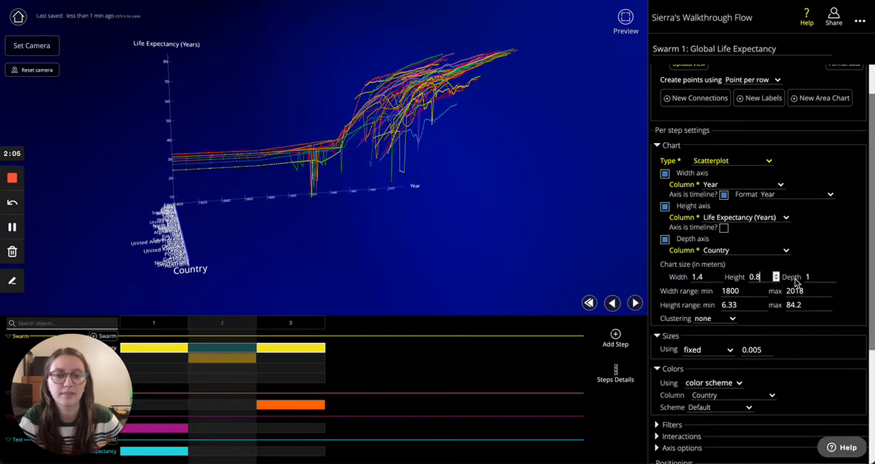
- Reduce the scatterplot's chart depth to 0.6 meters and view it from another angle
{"action": "left_click", "coordinate": [832, 279]}
{"action": "left_click", "coordinate": [832, 279]}
{"action": "left_click", "coordinate": [832, 279]}
{"action": "left_click", "coordinate": [832, 279]}
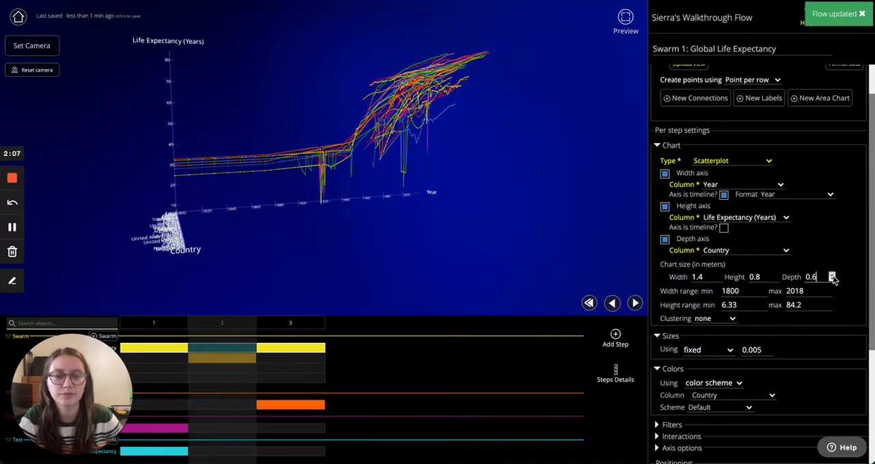
{"action": "left_click_drag", "start_coordinate": [581, 185], "coordinate": [574, 265]}
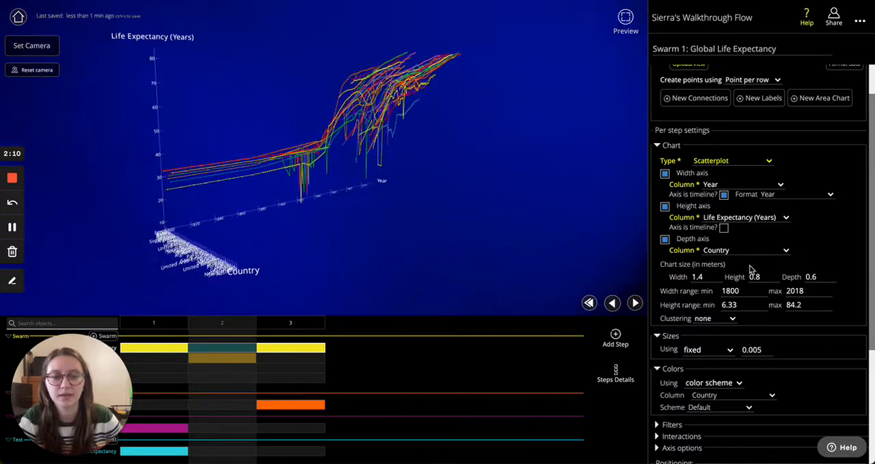
- Increase the scatterplot's chart depth to 1.5 meters
{"action": "left_click", "coordinate": [832, 274]}
{"action": "left_click", "coordinate": [832, 274]}
{"action": "left_click", "coordinate": [832, 274]}
{"action": "left_click", "coordinate": [832, 273]}
{"action": "left_click", "coordinate": [832, 274]}
{"action": "left_click", "coordinate": [833, 273]}
{"action": "left_click", "coordinate": [832, 274]}
{"action": "left_click", "coordinate": [833, 273]}
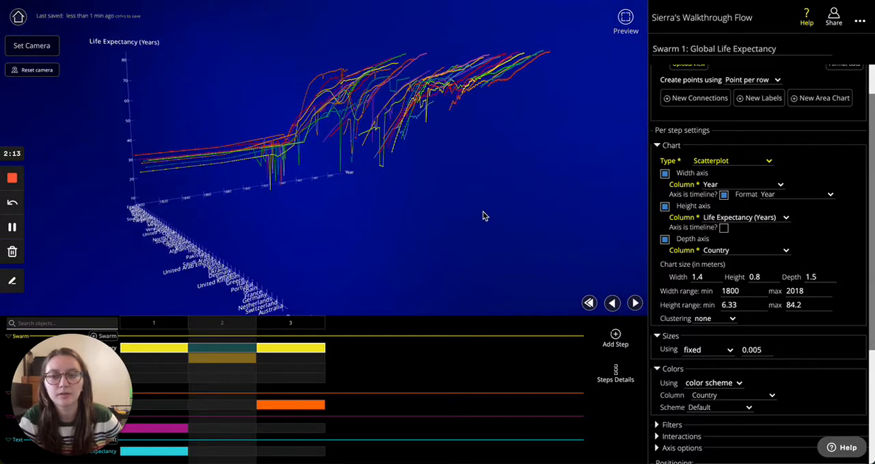
{"action": "mouse_move", "coordinate": [483, 216]}
{"action": "left_mouse_down"}
{"action": "mouse_move", "coordinate": [534, 221]}
{"action": "mouse_move", "coordinate": [482, 222]}
{"action": "left_mouse_up"}
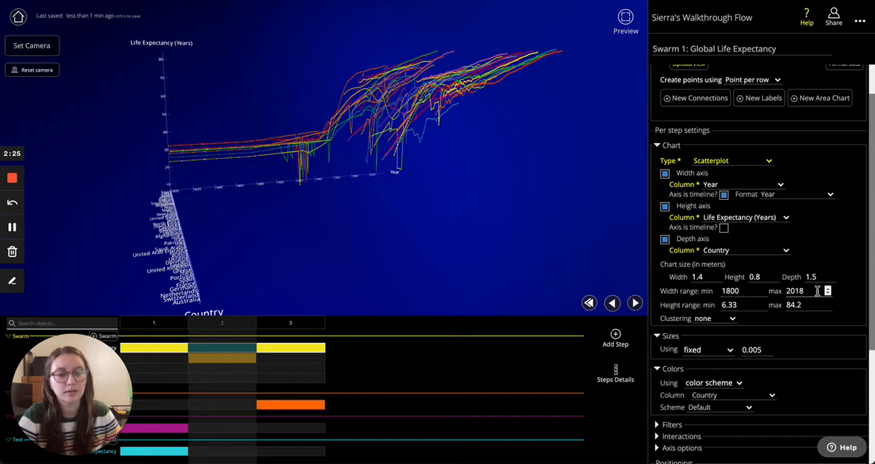
- Try the Date (MDY) and Month (short) Year formats on the width axis timeline, and return the format to Year
{"action": "scroll", "coordinate": [705, 275], "scroll_direction": "down", "scroll_amount": 1}
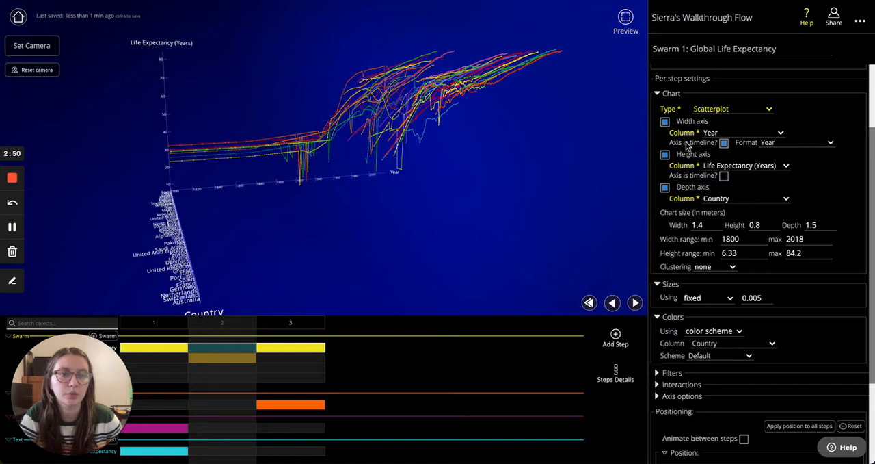
{"action": "left_click", "coordinate": [779, 143]}
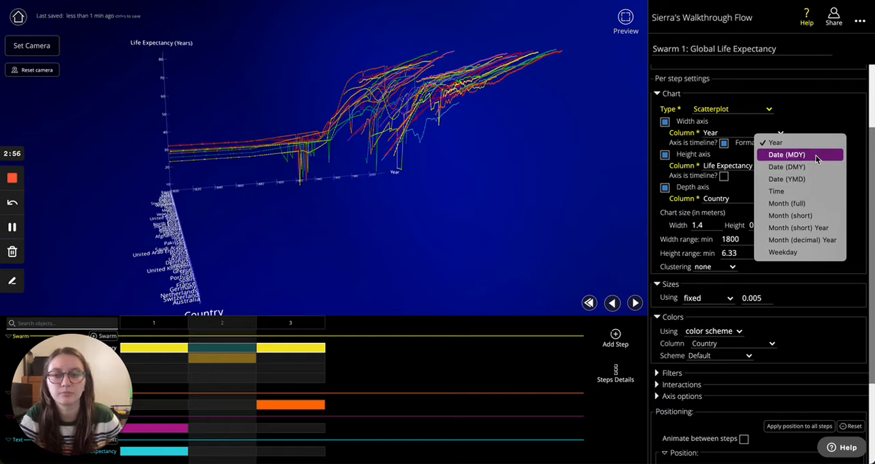
{"action": "left_click", "coordinate": [786, 154]}
{"action": "scroll", "coordinate": [252, 173], "scroll_direction": "up", "scroll_amount": 5}
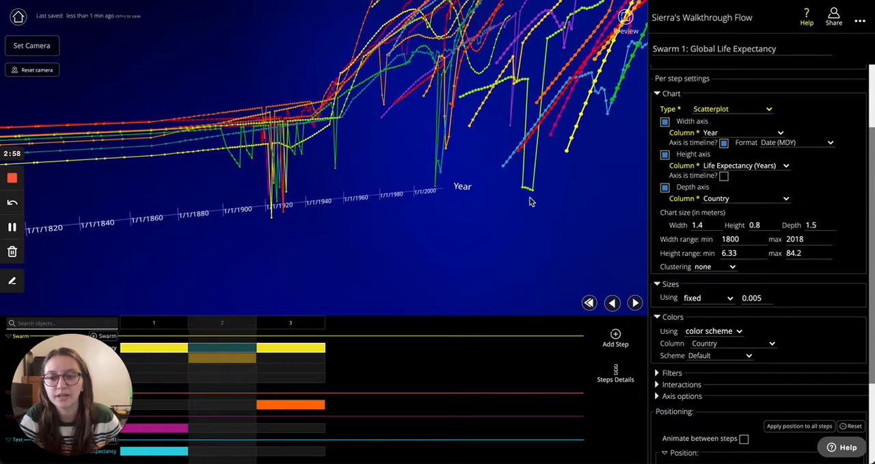
{"action": "left_click", "coordinate": [793, 143]}
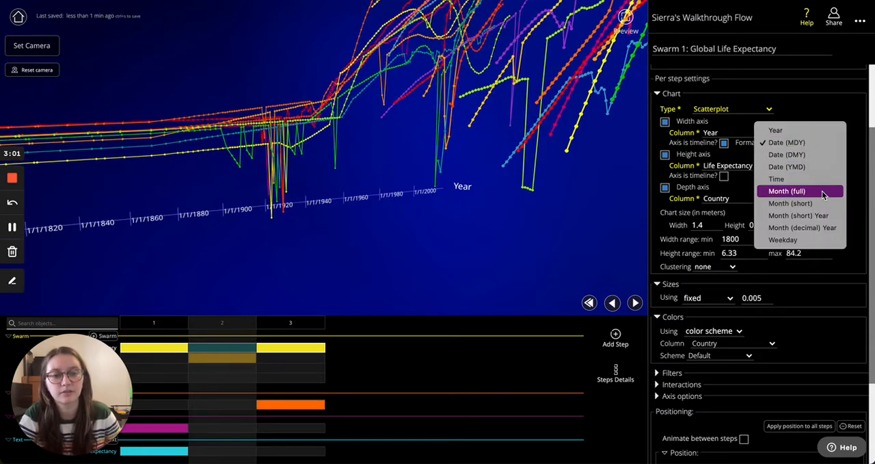
{"action": "left_click", "coordinate": [787, 216]}
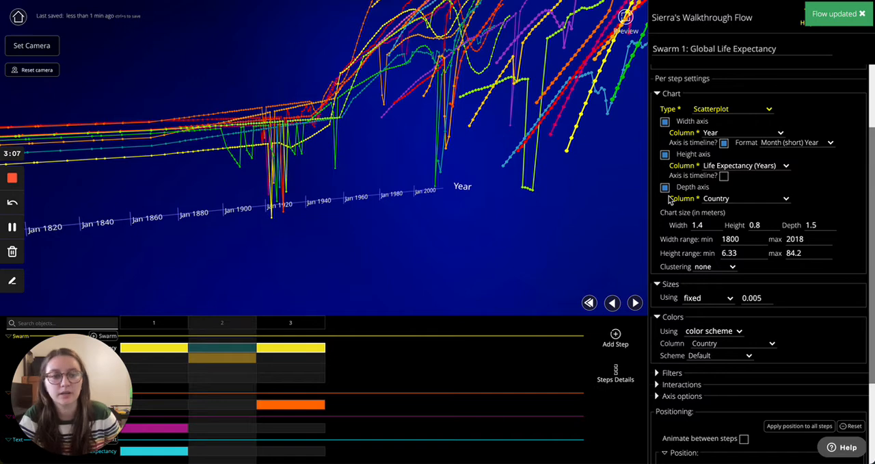
{"action": "left_click", "coordinate": [811, 143]}
{"action": "left_click", "coordinate": [775, 57]}
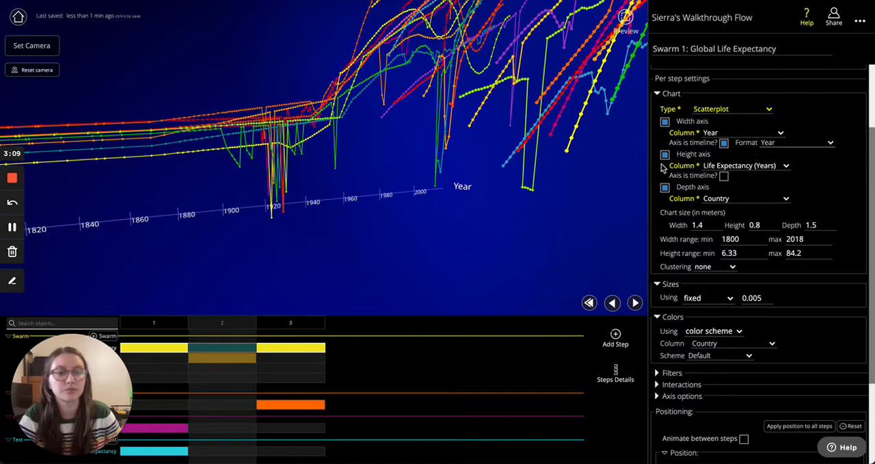
{"action": "scroll", "coordinate": [342, 197], "scroll_direction": "down", "scroll_amount": 3}
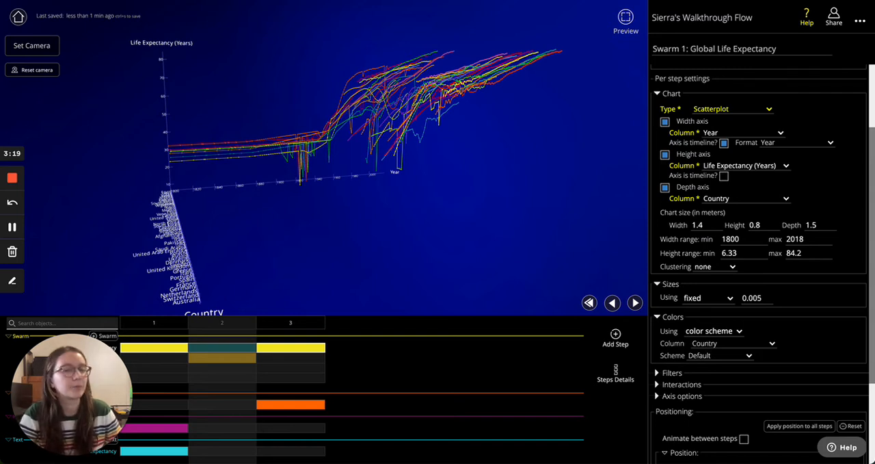
- Set the scatterplot's clustering to bubble
{"action": "scroll", "coordinate": [738, 225], "scroll_direction": "up", "scroll_amount": 2}
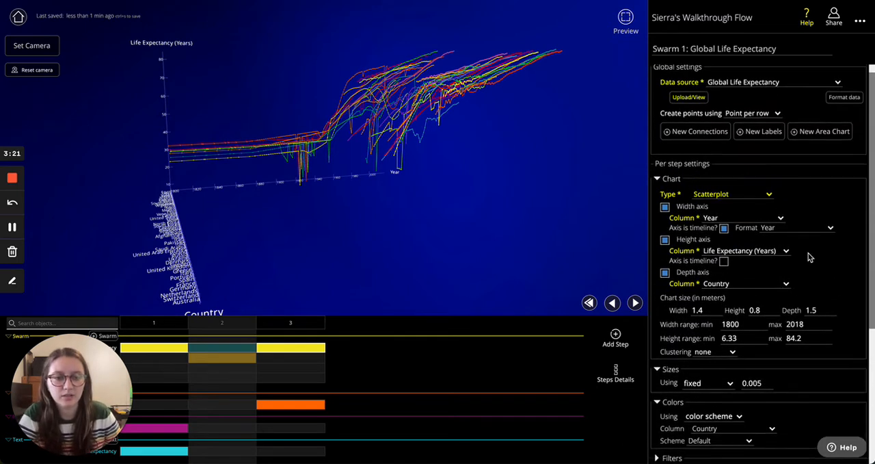
{"action": "left_click", "coordinate": [713, 355]}
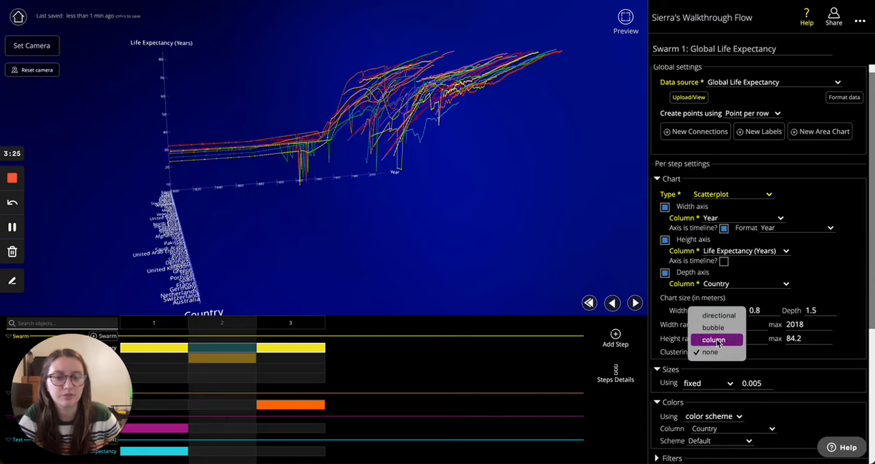
{"action": "left_click", "coordinate": [713, 328]}
{"action": "scroll", "coordinate": [714, 318], "scroll_direction": "down", "scroll_amount": 2}
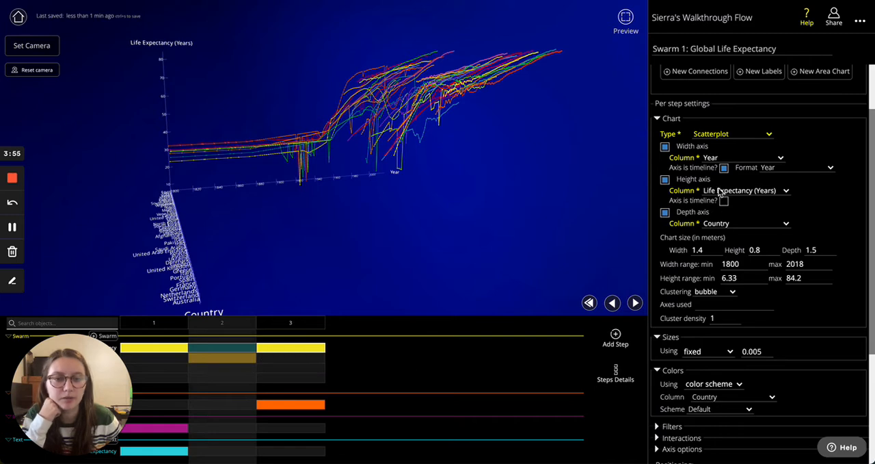
- Turn off the chart's depth axis and enter xy as the axes used for clustering
{"action": "left_click", "coordinate": [665, 213]}
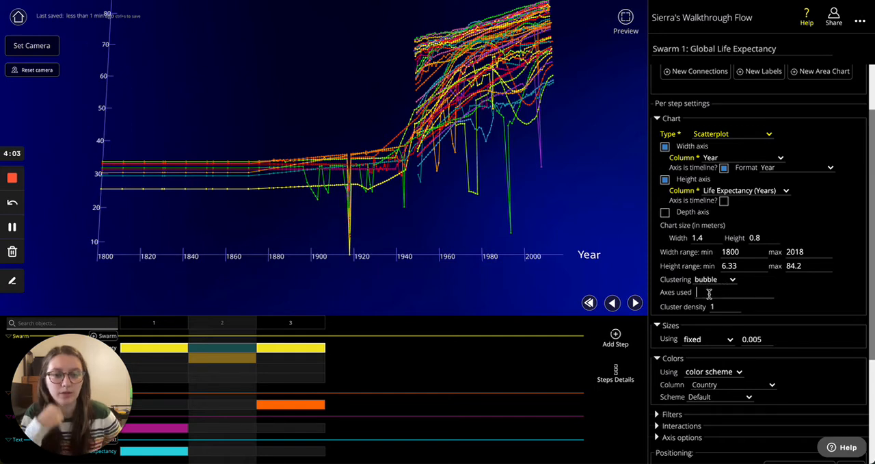
{"action": "type", "text": "y"}
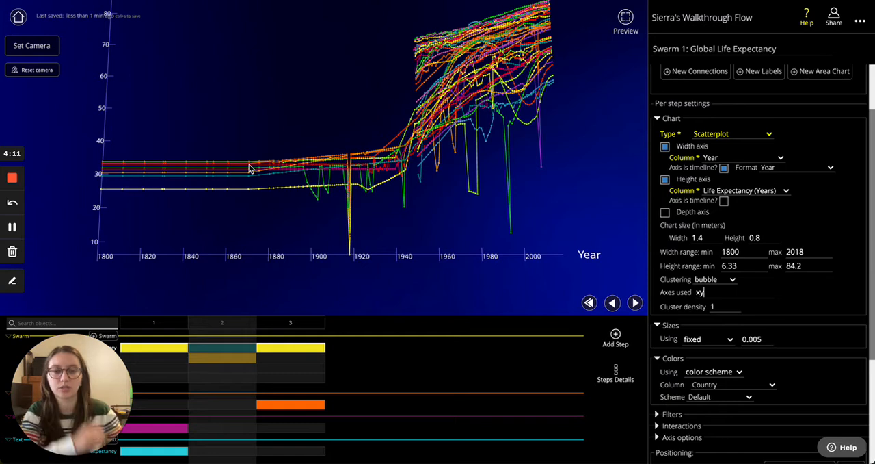
- Try directional and column clustering on the two-axis chart, and set the clustering back to none
{"action": "left_click", "coordinate": [714, 280]}
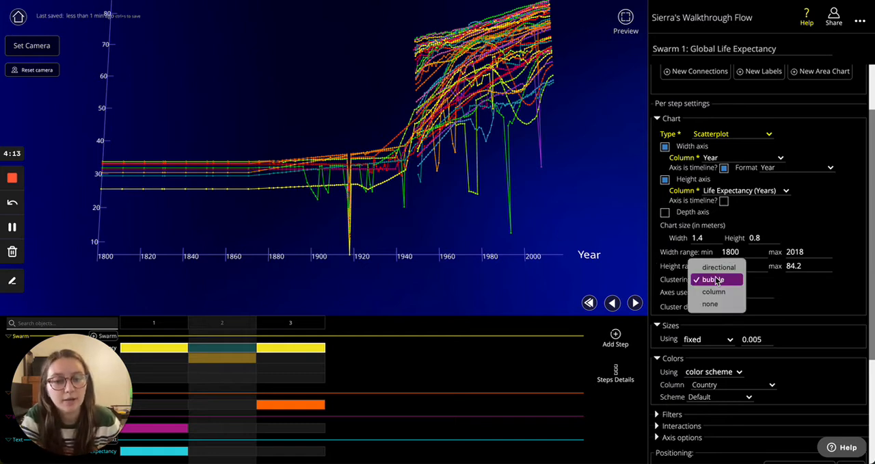
{"action": "left_click", "coordinate": [726, 268]}
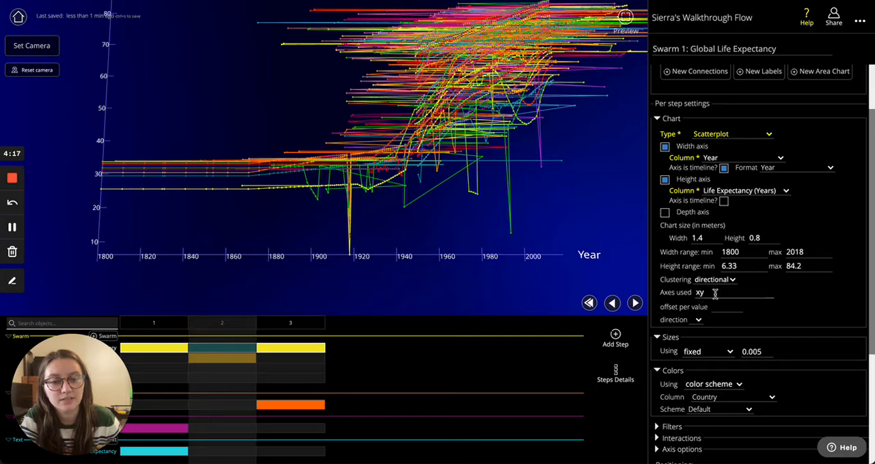
{"action": "left_click_drag", "start_coordinate": [472, 180], "coordinate": [537, 194]}
{"action": "left_click", "coordinate": [714, 279]}
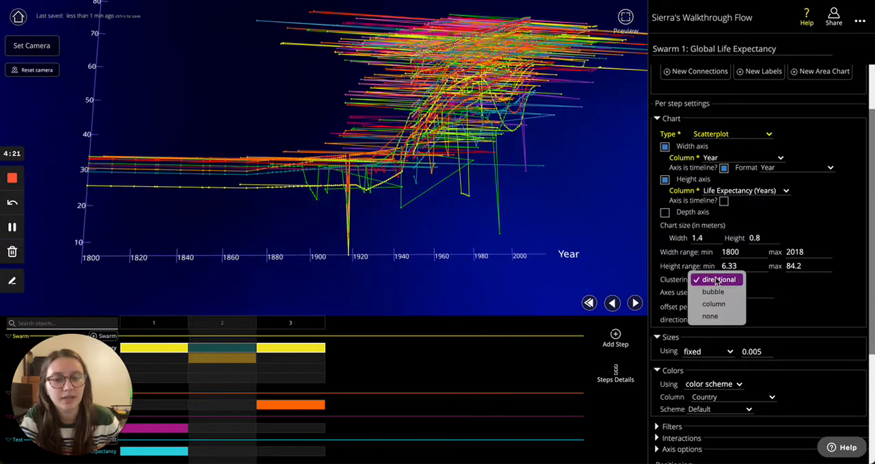
{"action": "left_click", "coordinate": [730, 304]}
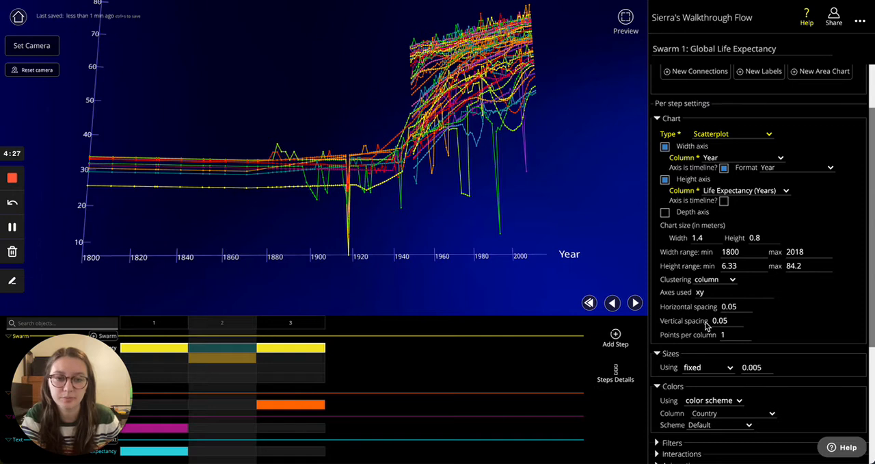
{"action": "left_click", "coordinate": [713, 281]}
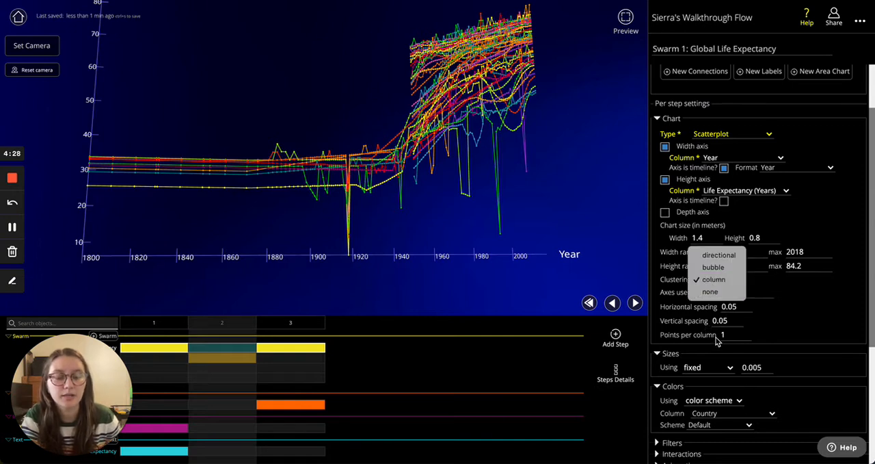
{"action": "left_click", "coordinate": [711, 292]}
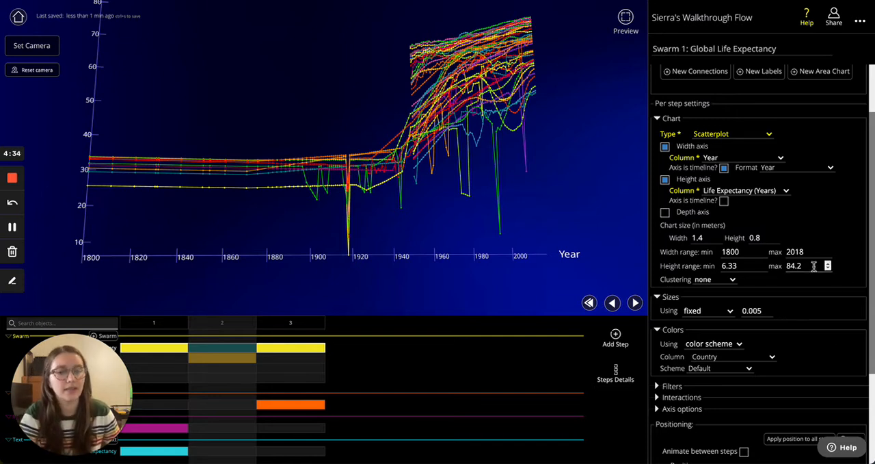
- Add a blank step directly after step 2 of the flow
{"action": "scroll", "coordinate": [815, 266], "scroll_direction": "down", "scroll_amount": 3}
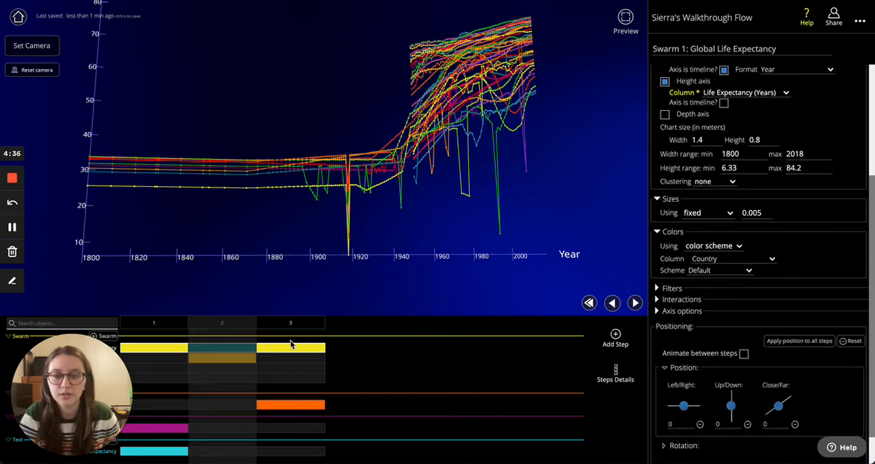
{"action": "left_click", "coordinate": [615, 336]}
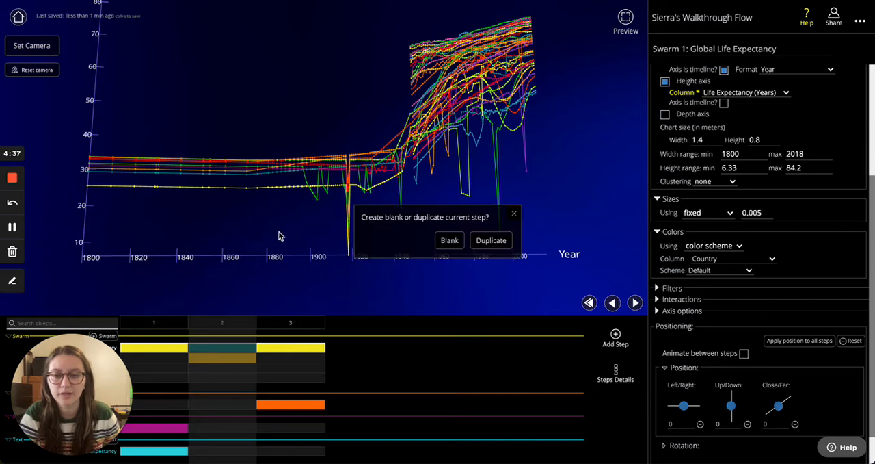
{"action": "left_click", "coordinate": [451, 241]}
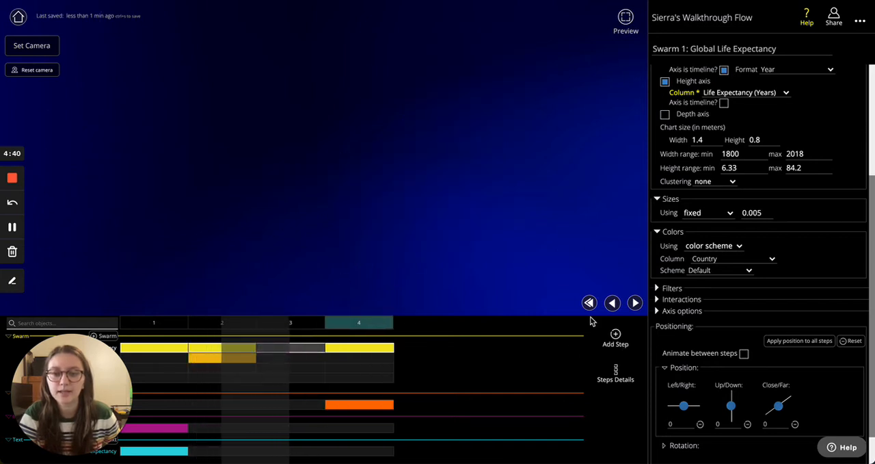
- Change the swarm's chart type to Categorized columns, use Country as the category column, and show the swarm in step 3
{"action": "scroll", "coordinate": [752, 171], "scroll_direction": "up", "scroll_amount": 5}
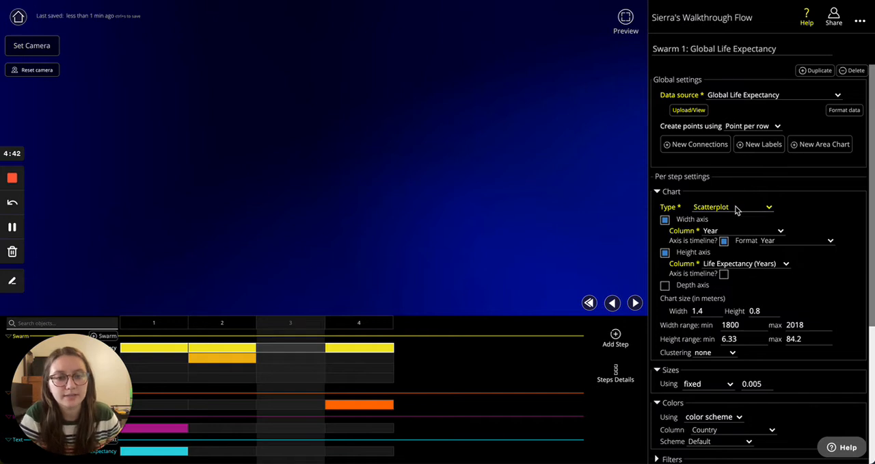
{"action": "left_click", "coordinate": [737, 209]}
{"action": "left_click", "coordinate": [740, 220]}
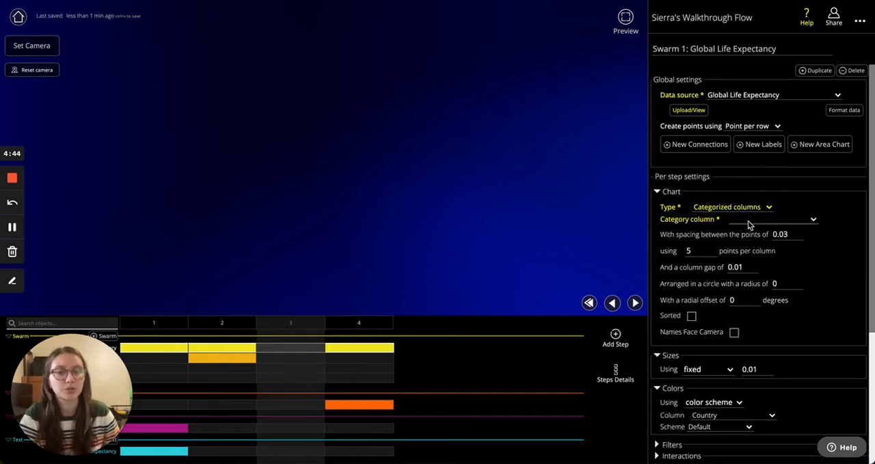
{"action": "left_click", "coordinate": [750, 221]}
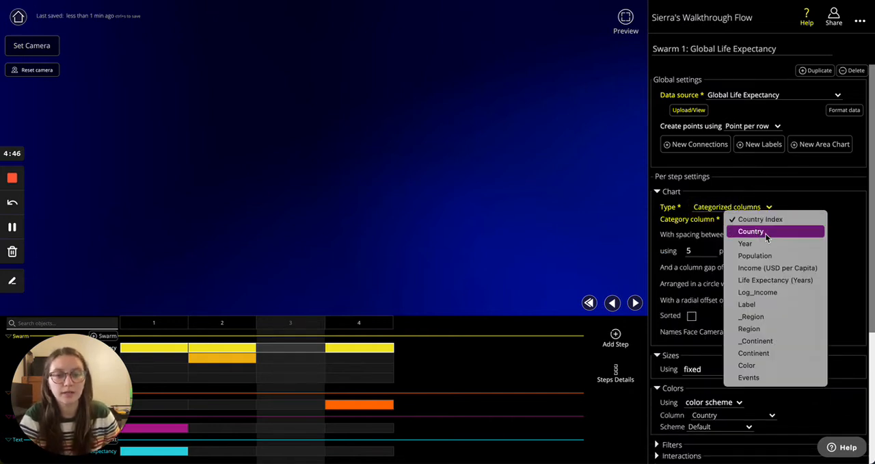
{"action": "left_click", "coordinate": [766, 233]}
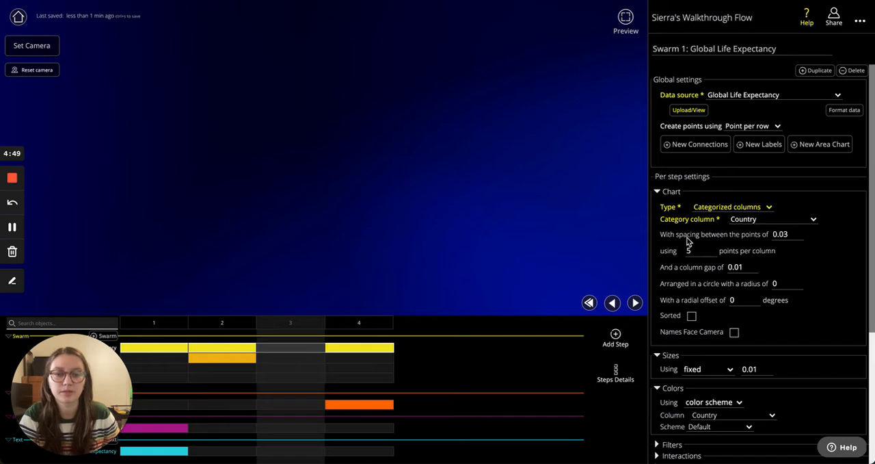
{"action": "left_click", "coordinate": [295, 349]}
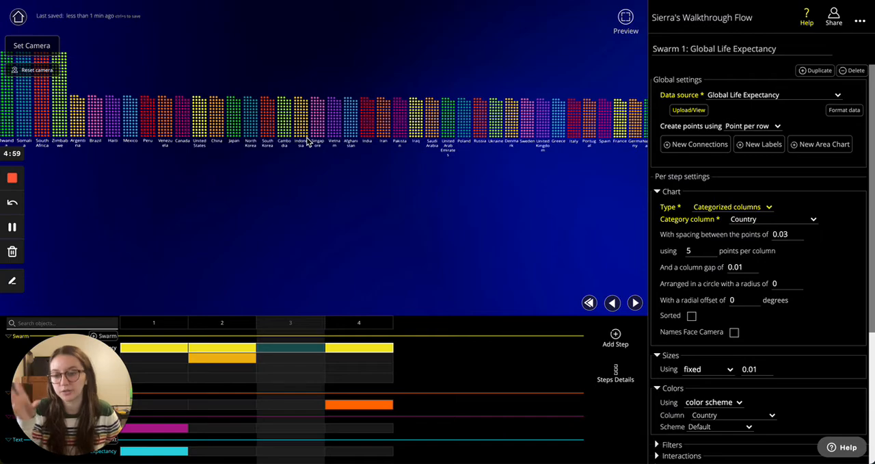
- Examine the country columns up close and set the spacing between their points to 0.04
{"action": "scroll", "coordinate": [306, 140], "scroll_direction": "up", "scroll_amount": 5}
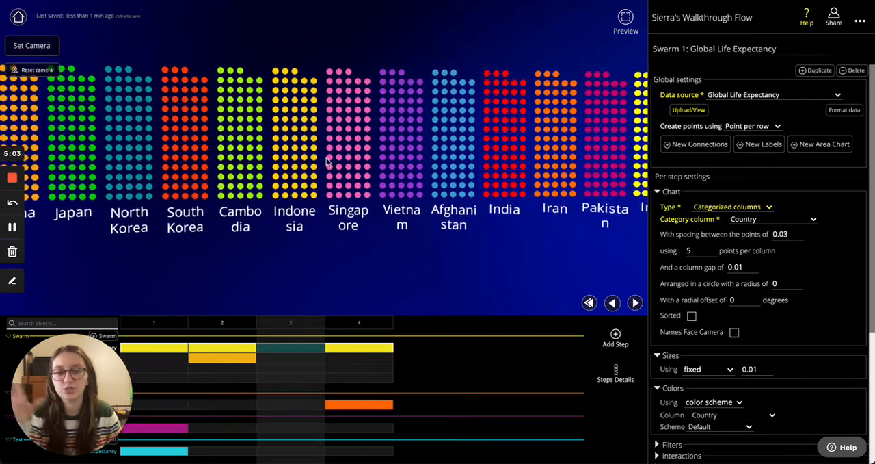
{"action": "scroll", "coordinate": [347, 196], "scroll_direction": "down", "scroll_amount": 10}
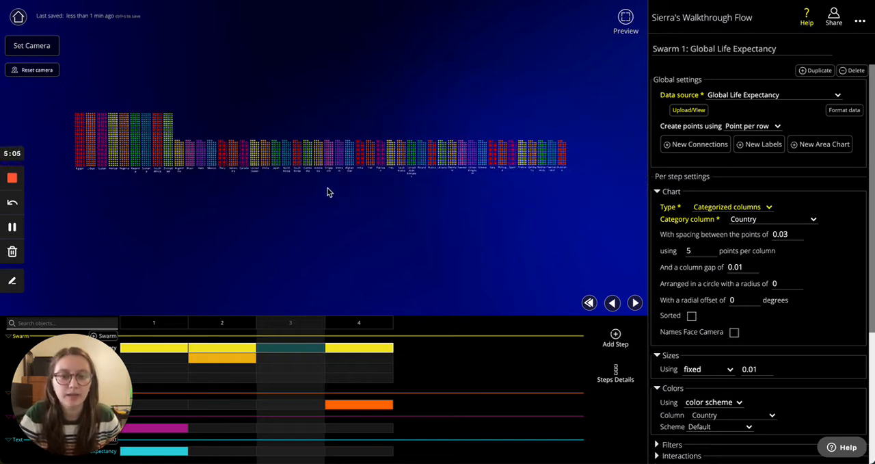
{"action": "scroll", "coordinate": [278, 182], "scroll_direction": "up", "scroll_amount": 5}
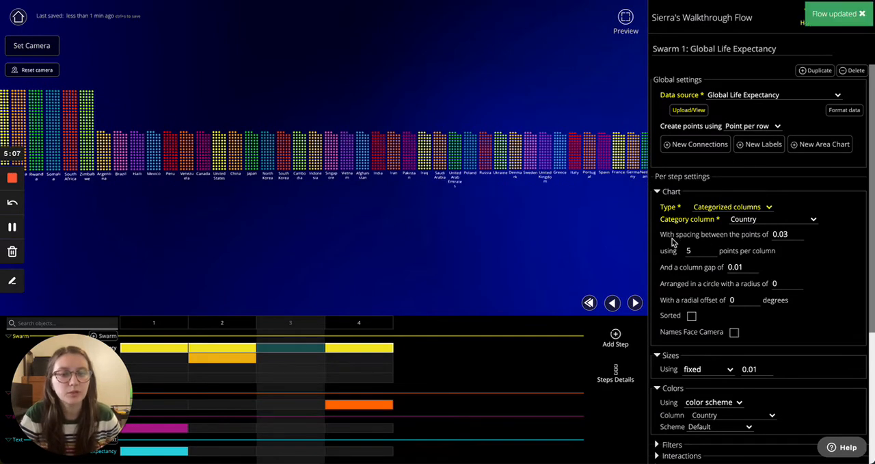
{"action": "left_click", "coordinate": [800, 233]}
{"action": "left_click", "coordinate": [799, 232]}
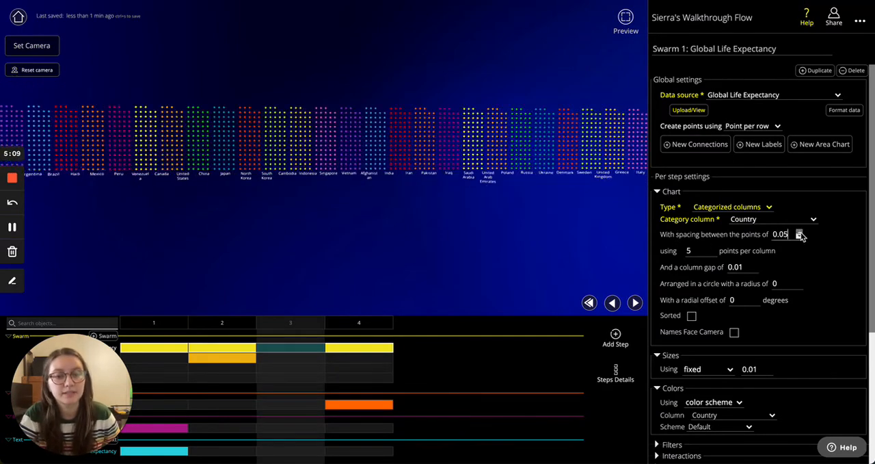
{"action": "left_click", "coordinate": [799, 233]}
{"action": "left_click", "coordinate": [799, 237]}
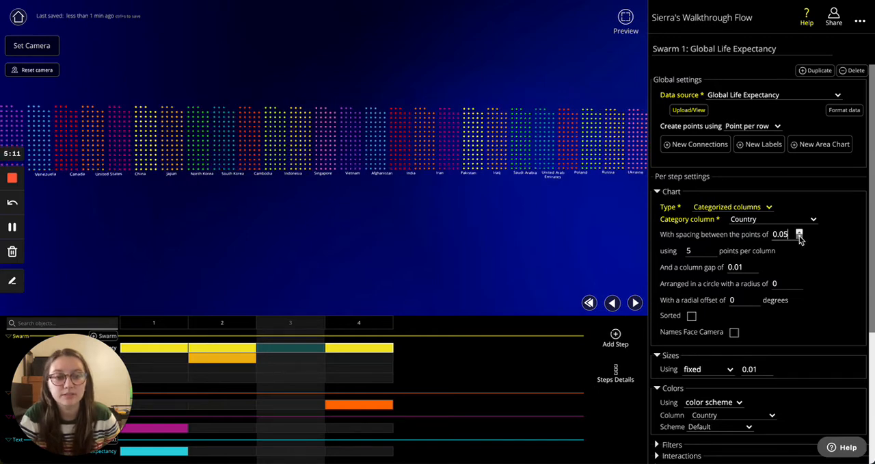
{"action": "left_click", "coordinate": [799, 236]}
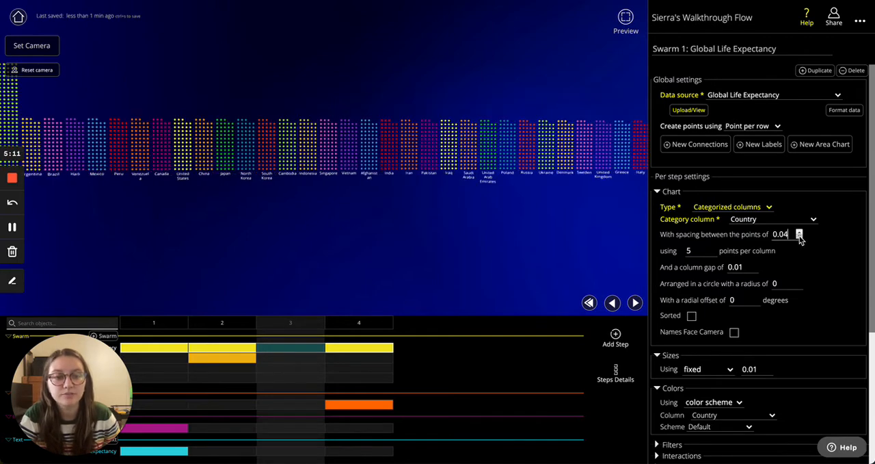
- Try 9 points per column in the categorized columns chart, and settle on 6
{"action": "left_click", "coordinate": [713, 248]}
{"action": "left_click", "coordinate": [713, 248]}
{"action": "left_click", "coordinate": [713, 248]}
{"action": "left_click", "coordinate": [714, 248]}
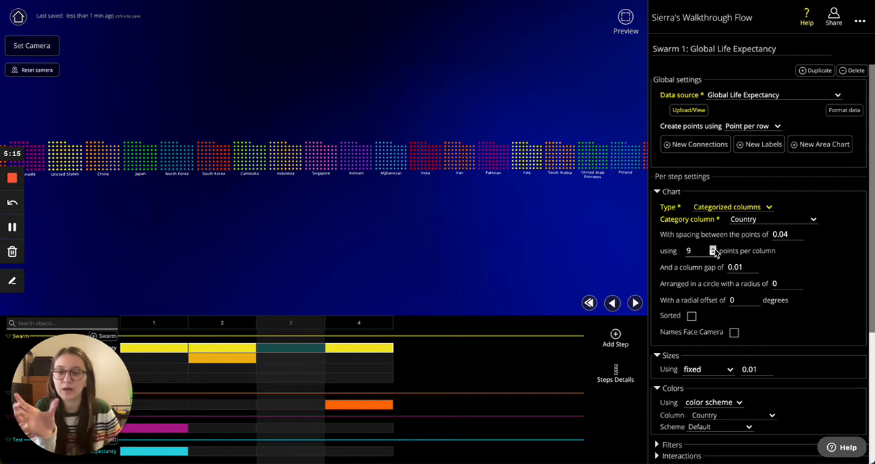
{"action": "left_click", "coordinate": [713, 252]}
{"action": "left_click", "coordinate": [713, 252]}
{"action": "left_click", "coordinate": [713, 253]}
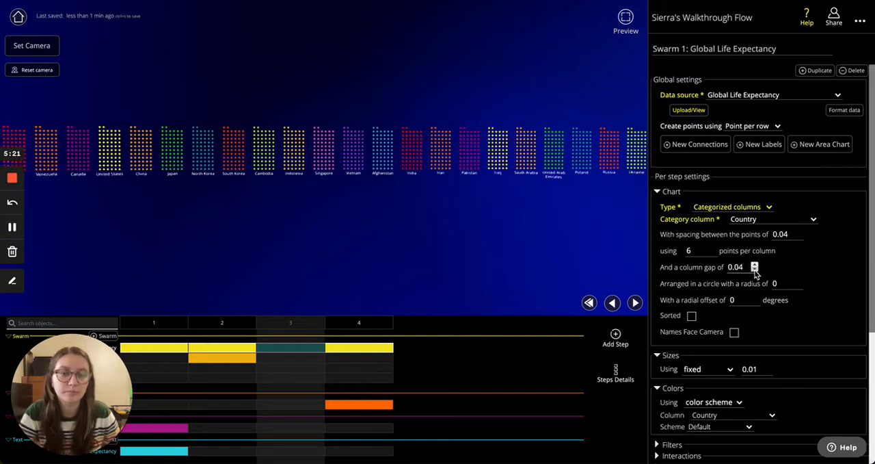
- Return the column gap to 0.01 after trying 0.04, and arrange the columns in a circle with a radius of 1
{"action": "left_click", "coordinate": [754, 264]}
{"action": "left_click", "coordinate": [754, 269]}
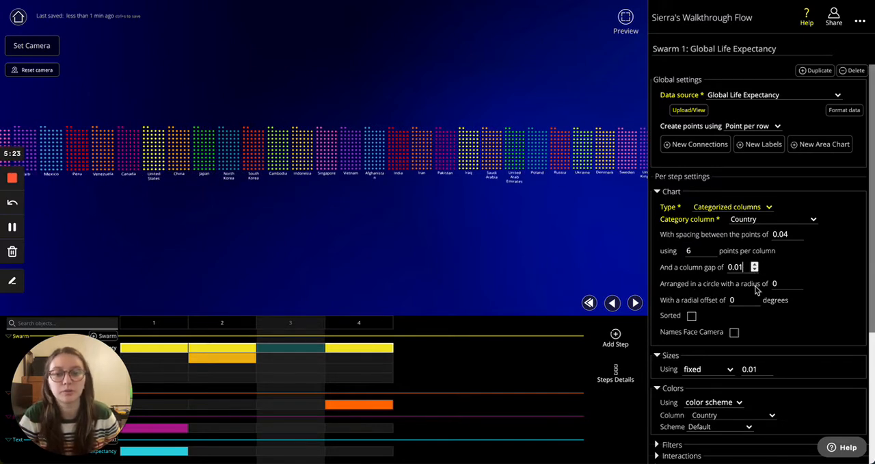
{"action": "left_click", "coordinate": [784, 283]}
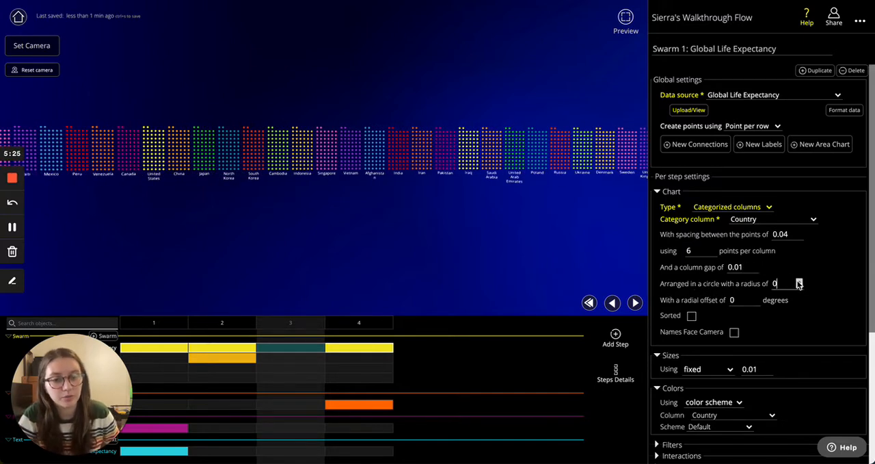
{"action": "left_click", "coordinate": [799, 281]}
- Examine the circular arrangement of country columns from above, from inside the ring and from a distance
{"action": "left_click_drag", "start_coordinate": [383, 285], "coordinate": [321, 265]}
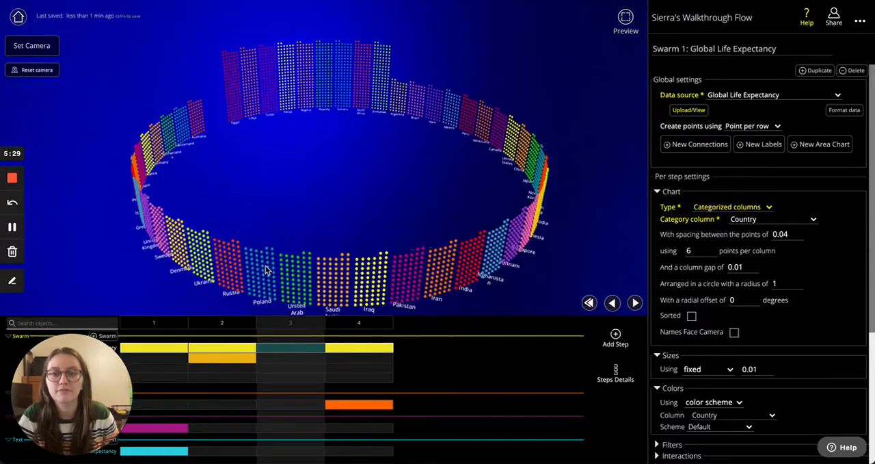
{"action": "scroll", "coordinate": [379, 183], "scroll_direction": "up", "scroll_amount": 5}
{"action": "scroll", "coordinate": [380, 195], "scroll_direction": "down", "scroll_amount": 5}
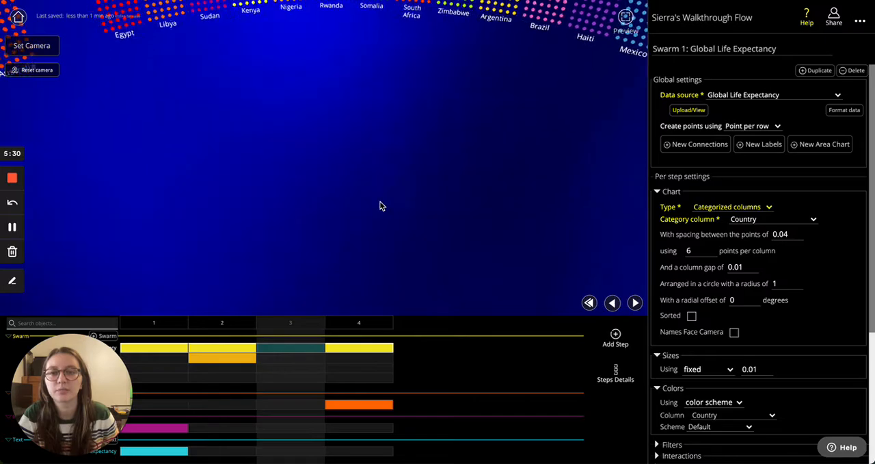
{"action": "left_click_drag", "start_coordinate": [303, 138], "coordinate": [595, 160]}
{"action": "left_click_drag", "start_coordinate": [203, 154], "coordinate": [582, 198]}
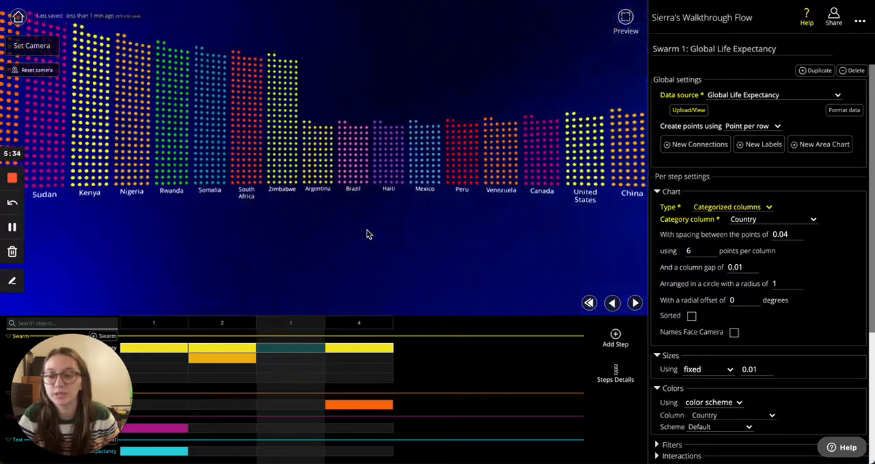
{"action": "scroll", "coordinate": [367, 234], "scroll_direction": "down", "scroll_amount": 5}
{"action": "left_click_drag", "start_coordinate": [370, 205], "coordinate": [377, 256]}
{"action": "scroll", "coordinate": [429, 210], "scroll_direction": "down", "scroll_amount": 3}
{"action": "scroll", "coordinate": [435, 209], "scroll_direction": "down", "scroll_amount": 5}
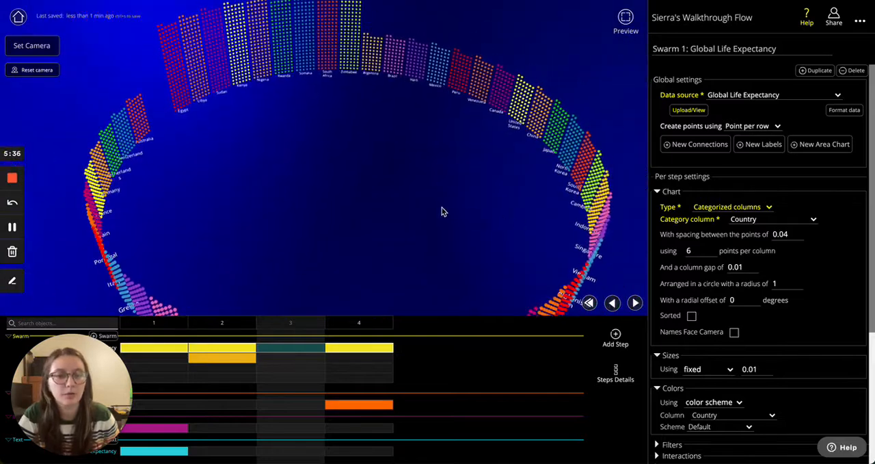
- Try different radial offsets for the column ring, including 20 and 0 degrees, and set the offset to 30 degrees
{"action": "left_click", "coordinate": [756, 298]}
{"action": "left_click", "coordinate": [757, 298]}
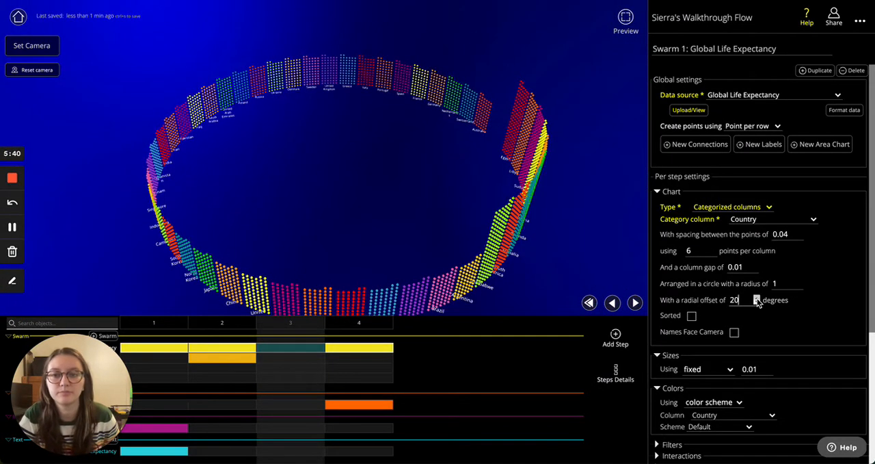
{"action": "left_click", "coordinate": [757, 298]}
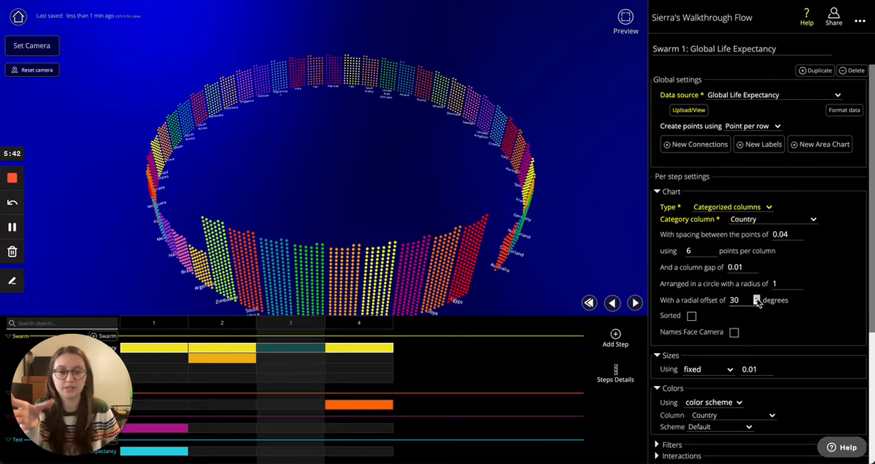
{"action": "left_click", "coordinate": [757, 303]}
{"action": "left_click", "coordinate": [757, 303]}
{"action": "left_click", "coordinate": [757, 303]}
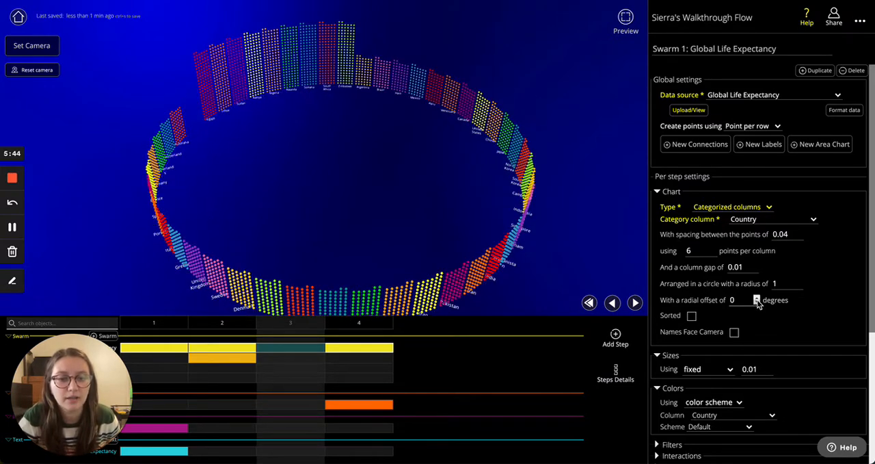
{"action": "left_click", "coordinate": [757, 298]}
{"action": "left_click", "coordinate": [757, 298]}
{"action": "left_click", "coordinate": [757, 298]}
- Turn on sorting for the columns and review the available category sort methods, keeping sum
{"action": "left_click", "coordinate": [692, 315]}
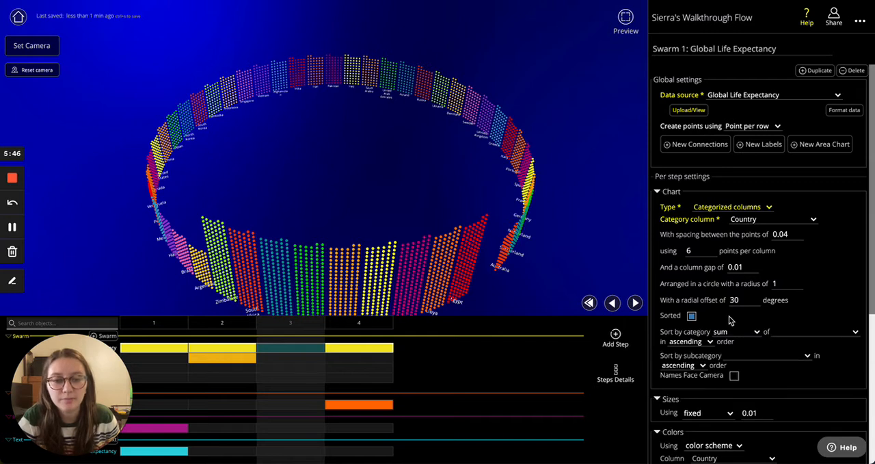
{"action": "scroll", "coordinate": [730, 320], "scroll_direction": "down", "scroll_amount": 1}
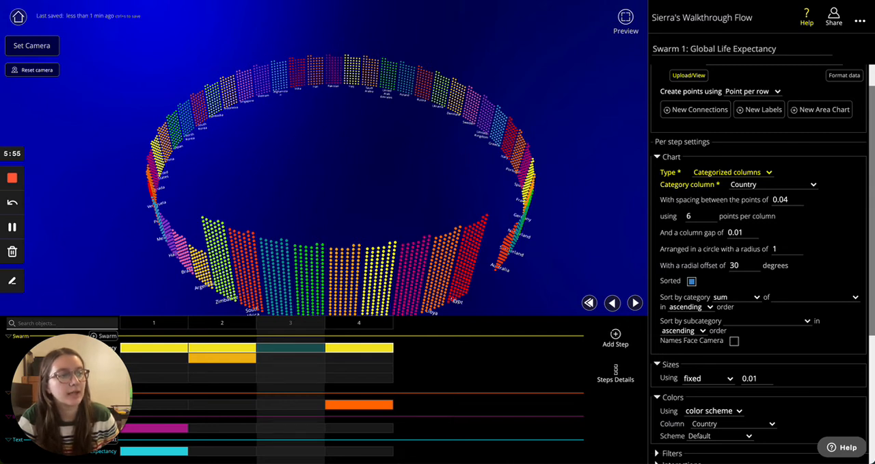
{"action": "left_click", "coordinate": [738, 300]}
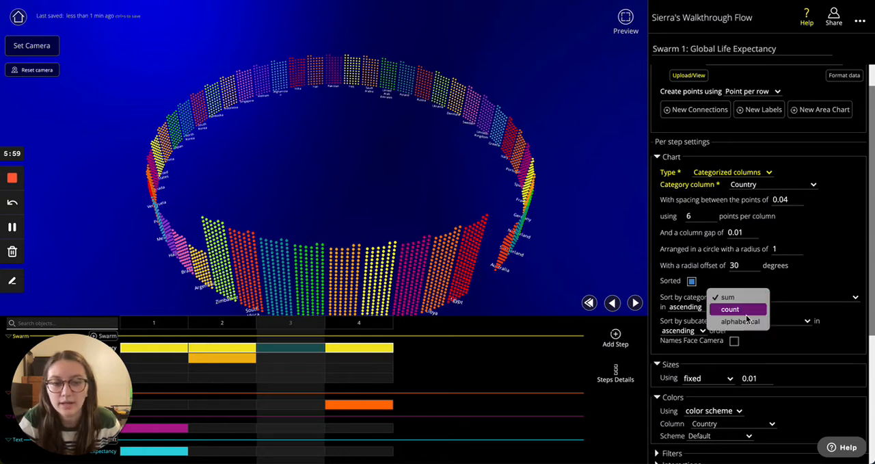
{"action": "left_click", "coordinate": [787, 281]}
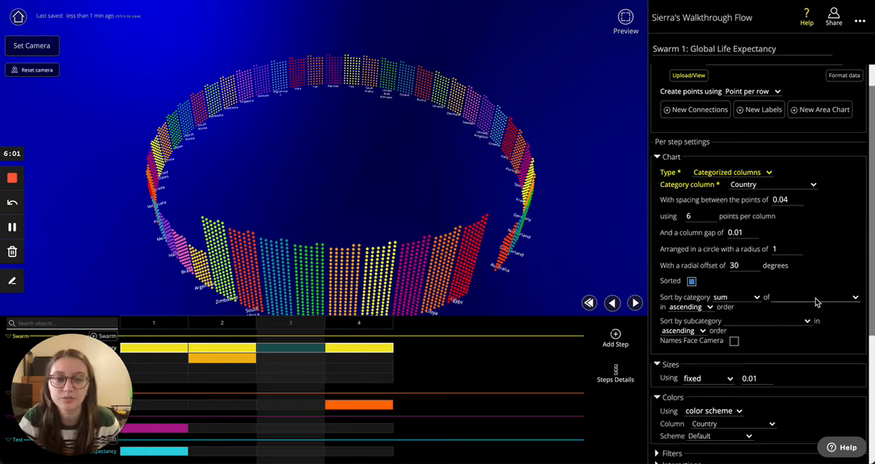
{"action": "left_click", "coordinate": [735, 300]}
{"action": "left_click", "coordinate": [782, 281]}
- Sort the categories by the sum of Population and the subcategories by Country, both in ascending order
{"action": "left_click", "coordinate": [799, 298]}
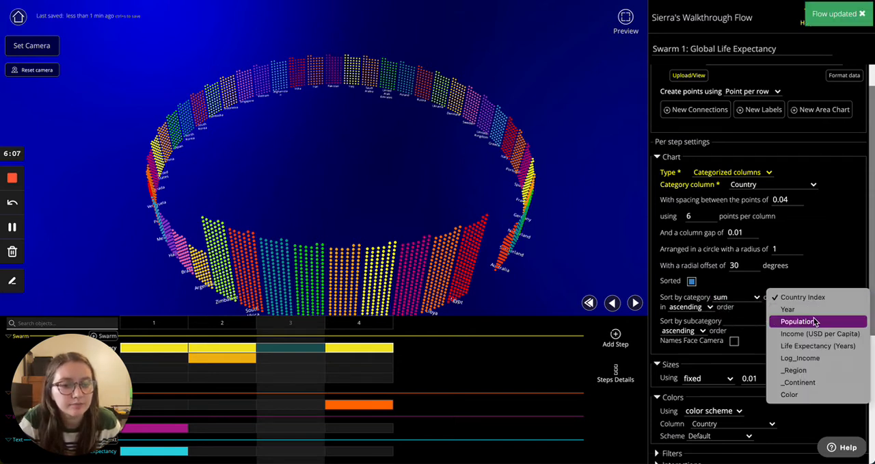
{"action": "left_click", "coordinate": [809, 321]}
{"action": "left_click", "coordinate": [737, 296]}
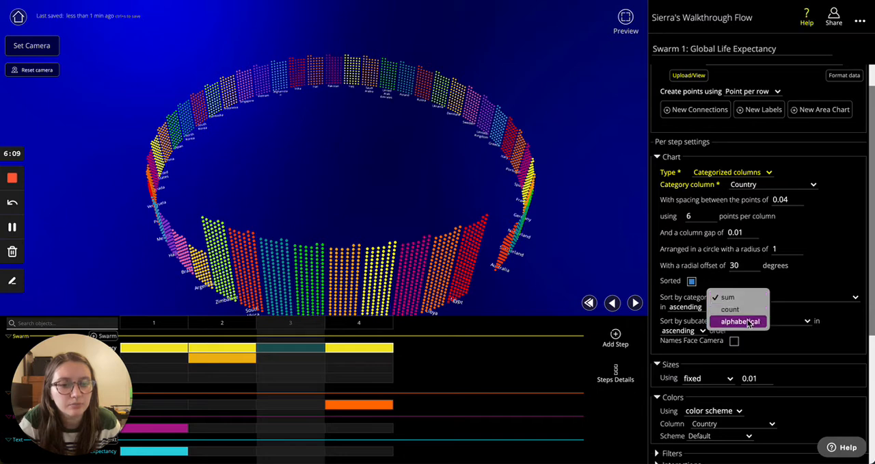
{"action": "left_click", "coordinate": [729, 297]}
{"action": "left_click", "coordinate": [800, 296]}
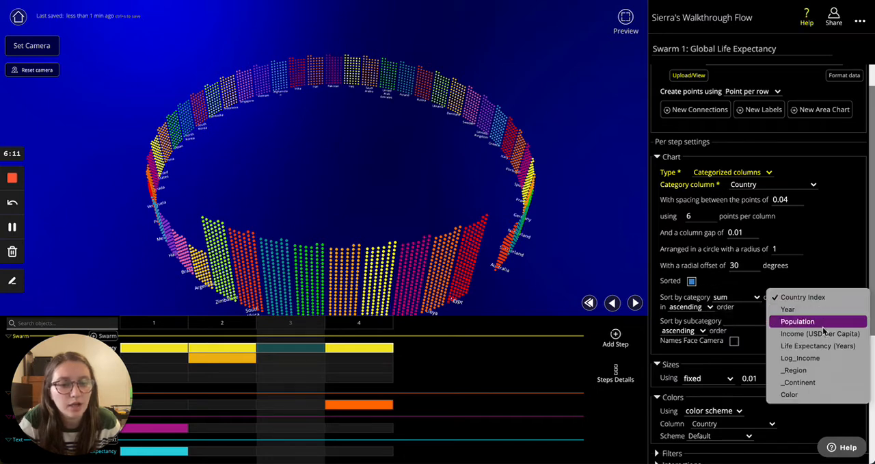
{"action": "left_click", "coordinate": [800, 320]}
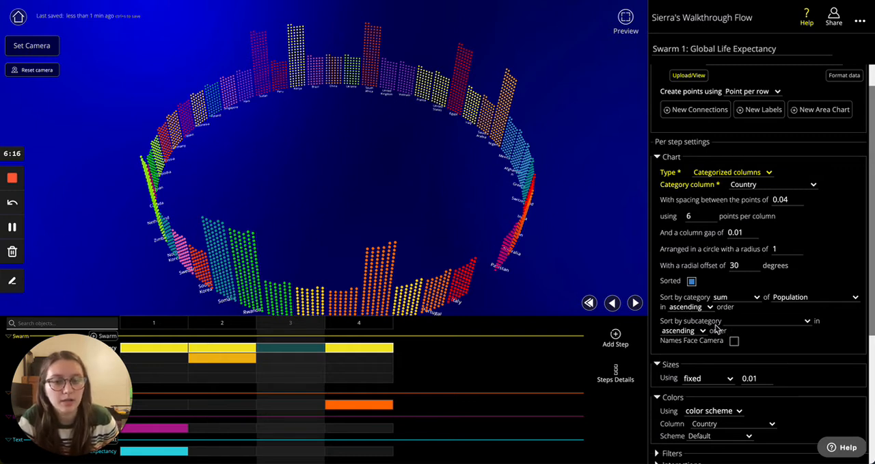
{"action": "left_click", "coordinate": [775, 322]}
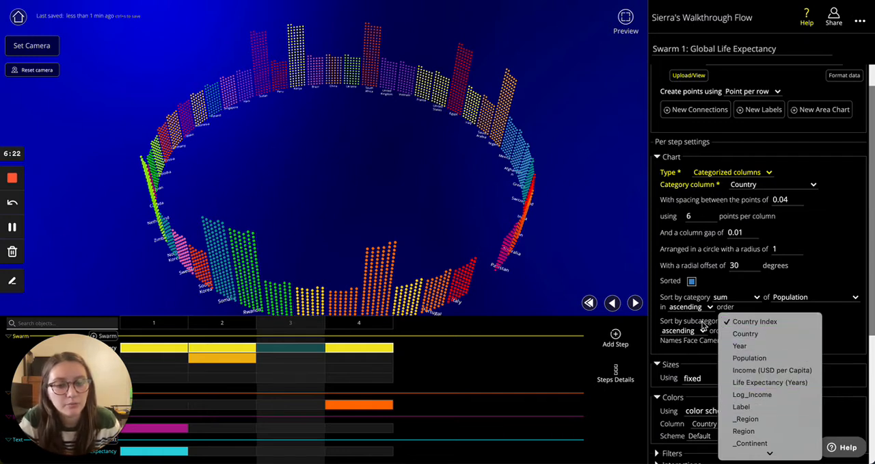
{"action": "left_click", "coordinate": [775, 335]}
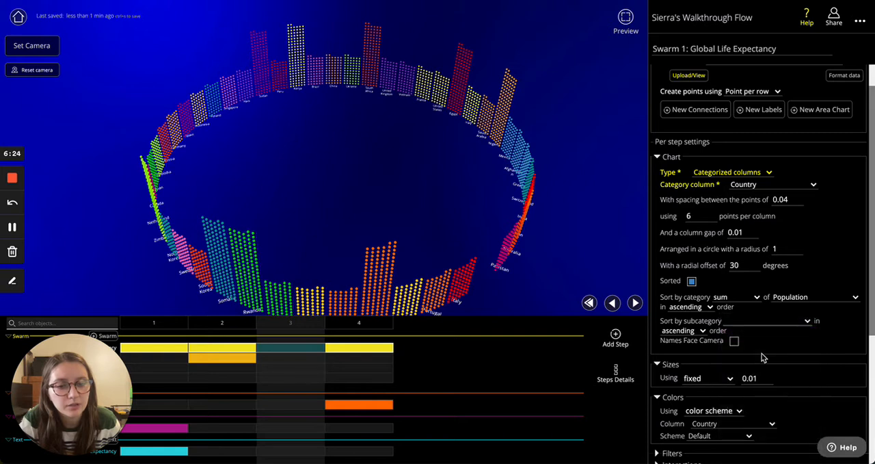
- Sort the subcategories by Life Expectancy (Years) and make the country names around the column ring face the camera
{"action": "left_click", "coordinate": [735, 321]}
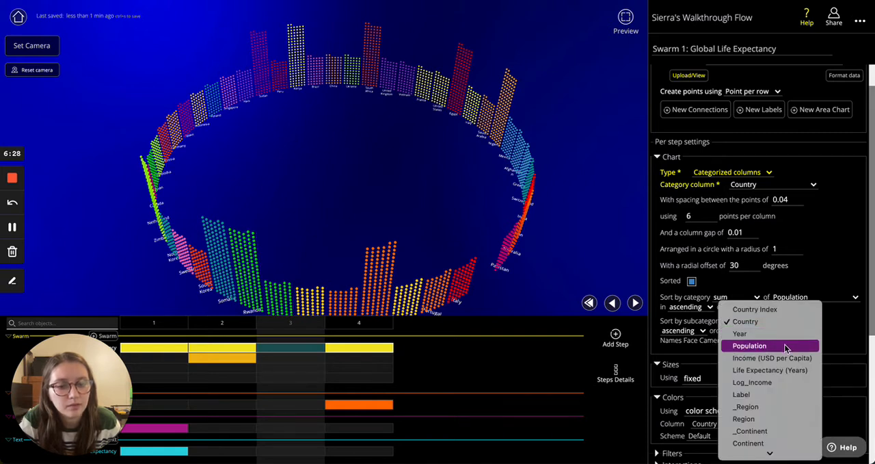
{"action": "left_click", "coordinate": [790, 371]}
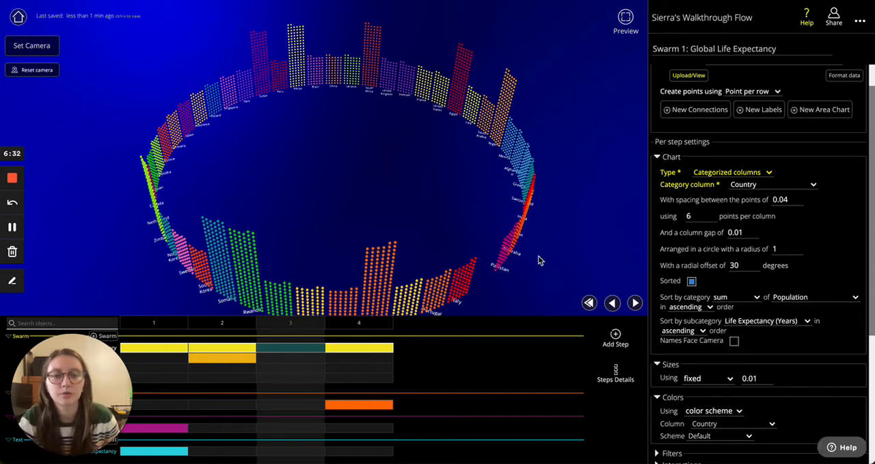
{"action": "left_click_drag", "start_coordinate": [437, 218], "coordinate": [540, 144]}
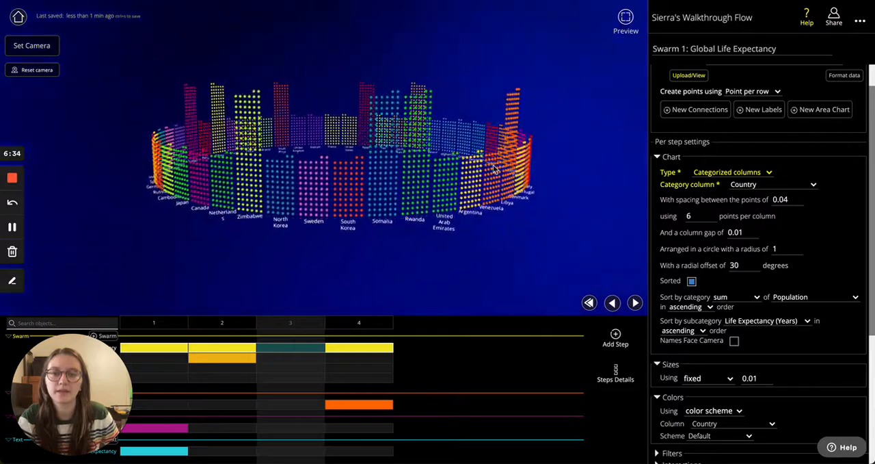
{"action": "left_click", "coordinate": [733, 340]}
{"action": "scroll", "coordinate": [453, 233], "scroll_direction": "up", "scroll_amount": 2}
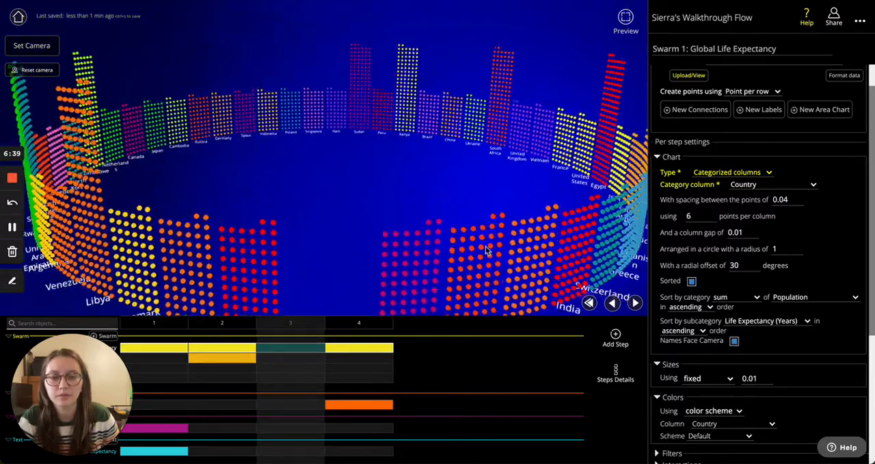
{"action": "left_click_drag", "start_coordinate": [488, 248], "coordinate": [328, 209]}
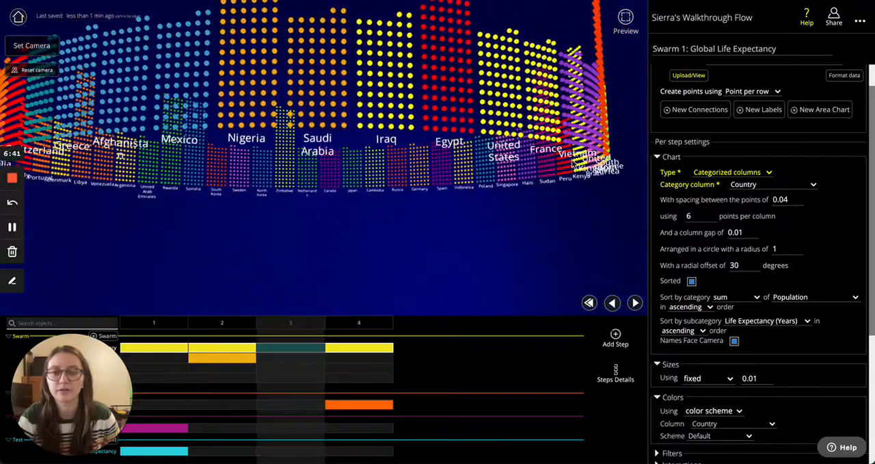
{"action": "left_click_drag", "start_coordinate": [478, 196], "coordinate": [507, 220]}
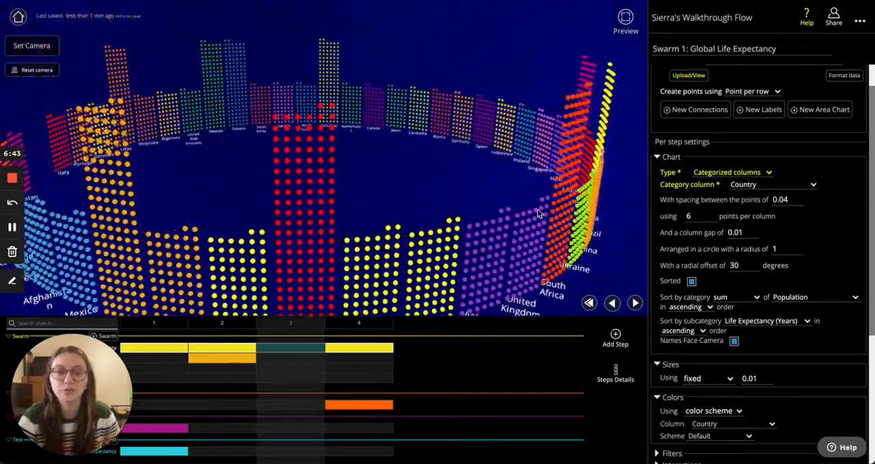
- Examine the category label options for font, alignment, location, wrapping and offset, and view the column ring from other angles
{"action": "scroll", "coordinate": [508, 190], "scroll_direction": "down", "scroll_amount": 5}
{"action": "scroll", "coordinate": [732, 244], "scroll_direction": "down", "scroll_amount": 1}
{"action": "scroll", "coordinate": [732, 244], "scroll_direction": "down", "scroll_amount": 5}
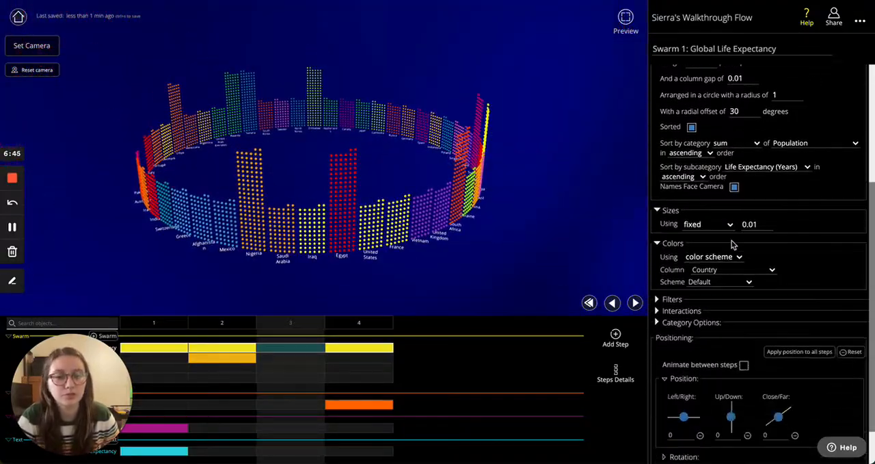
{"action": "left_click", "coordinate": [658, 269]}
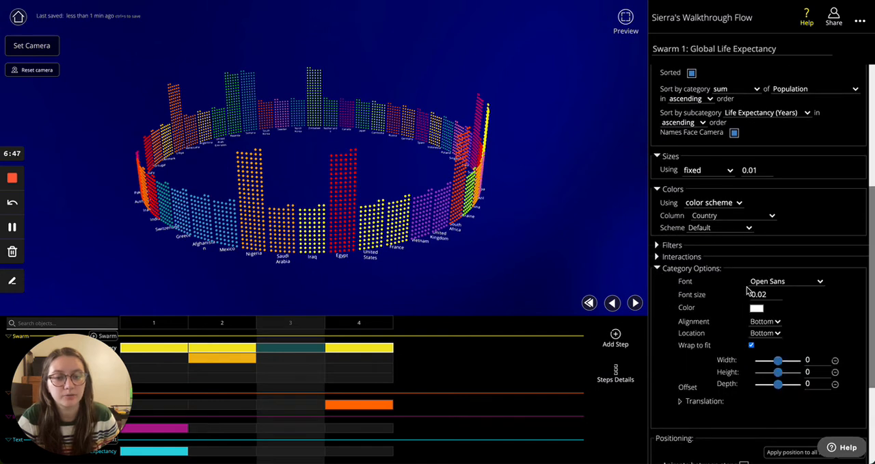
{"action": "scroll", "coordinate": [744, 284], "scroll_direction": "down", "scroll_amount": 1}
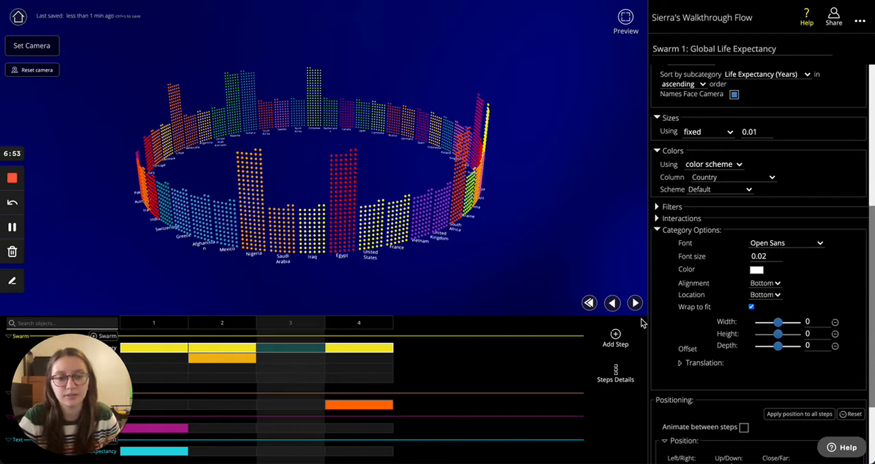
{"action": "scroll", "coordinate": [371, 244], "scroll_direction": "down", "scroll_amount": 5}
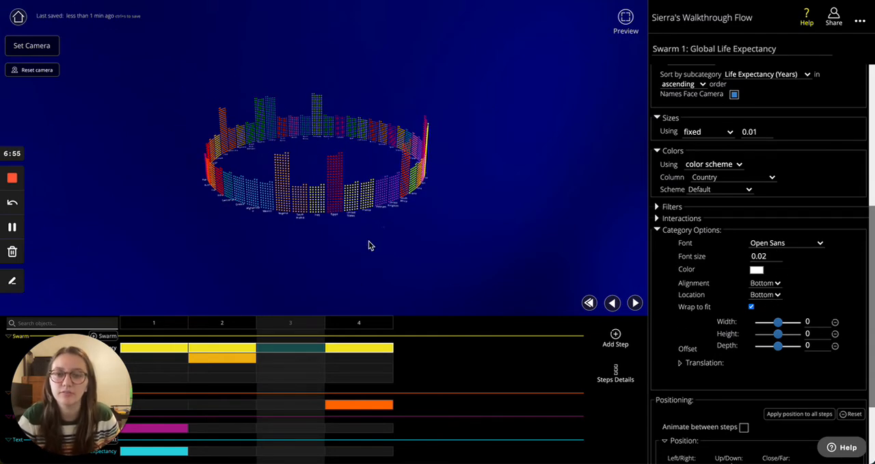
{"action": "scroll", "coordinate": [371, 245], "scroll_direction": "up", "scroll_amount": 7}
{"action": "left_click_drag", "start_coordinate": [394, 271], "coordinate": [520, 219]}
{"action": "scroll", "coordinate": [786, 213], "scroll_direction": "up", "scroll_amount": 5}
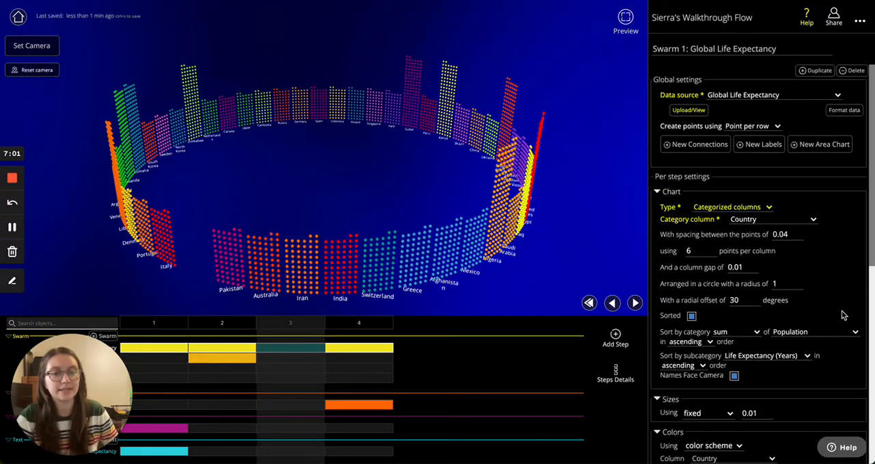
- Try the Map from coordinates and Map to regions chart types for the swarm in step 3
{"action": "left_click", "coordinate": [733, 207]}
{"action": "left_click", "coordinate": [750, 220]}
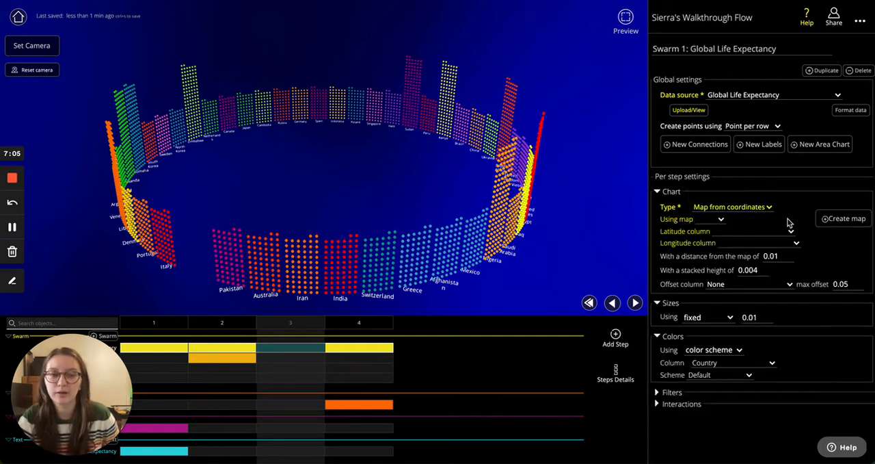
{"action": "left_click", "coordinate": [735, 207]}
{"action": "left_click", "coordinate": [735, 220]}
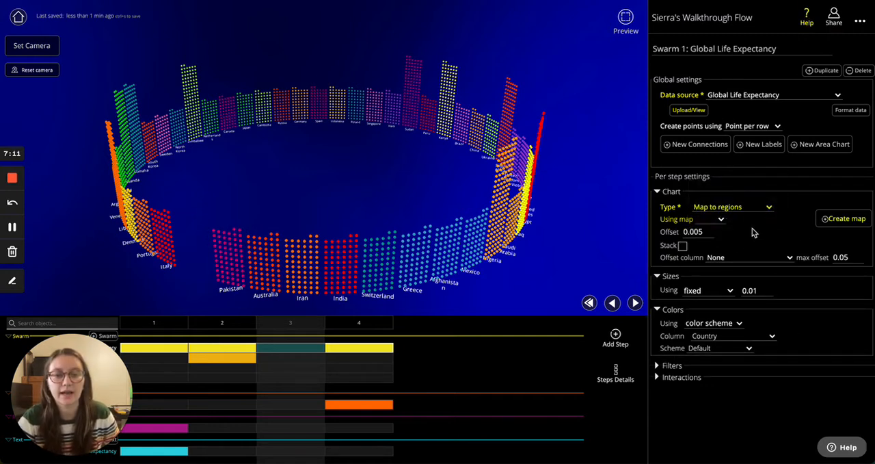
- Change the swarm's chart type to Random and view the scattered points from a distance
{"action": "left_click", "coordinate": [742, 210]}
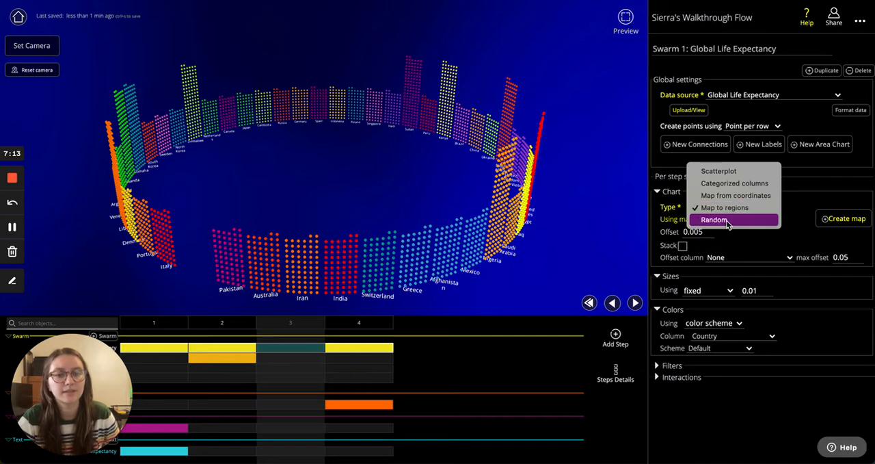
{"action": "left_click", "coordinate": [728, 221]}
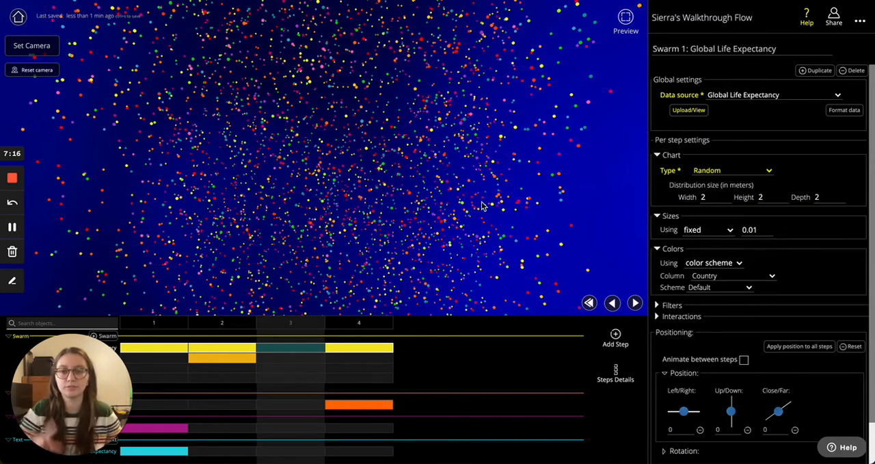
{"action": "scroll", "coordinate": [483, 205], "scroll_direction": "down", "scroll_amount": 10}
{"action": "left_click_drag", "start_coordinate": [294, 188], "coordinate": [402, 167]}
- Widen the random distribution to 2.6 meters and inspect the point cloud from outside and up close
{"action": "left_click", "coordinate": [728, 195]}
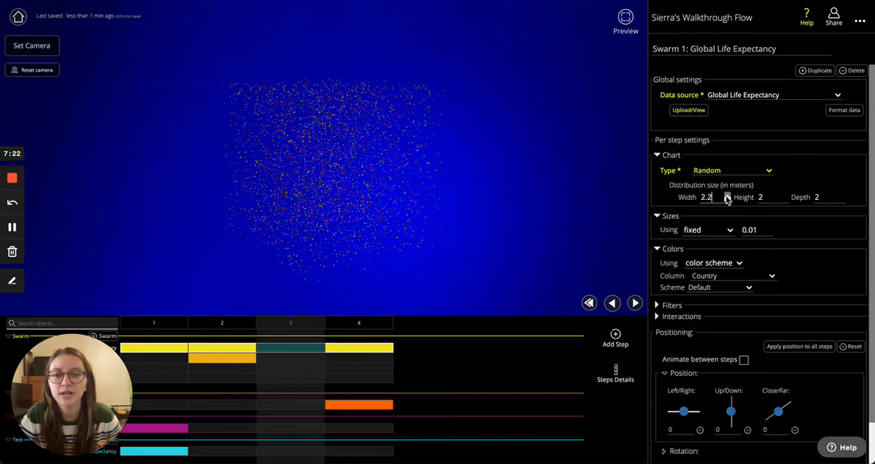
{"action": "left_click", "coordinate": [728, 196]}
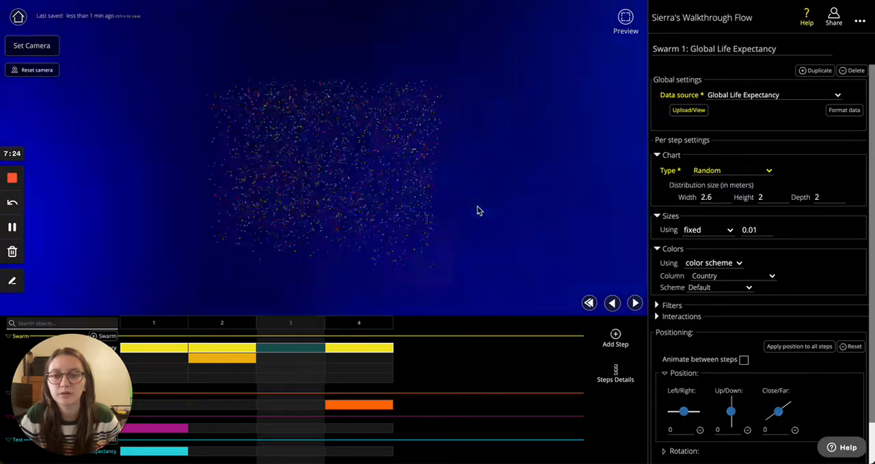
{"action": "left_click_drag", "start_coordinate": [436, 212], "coordinate": [294, 198]}
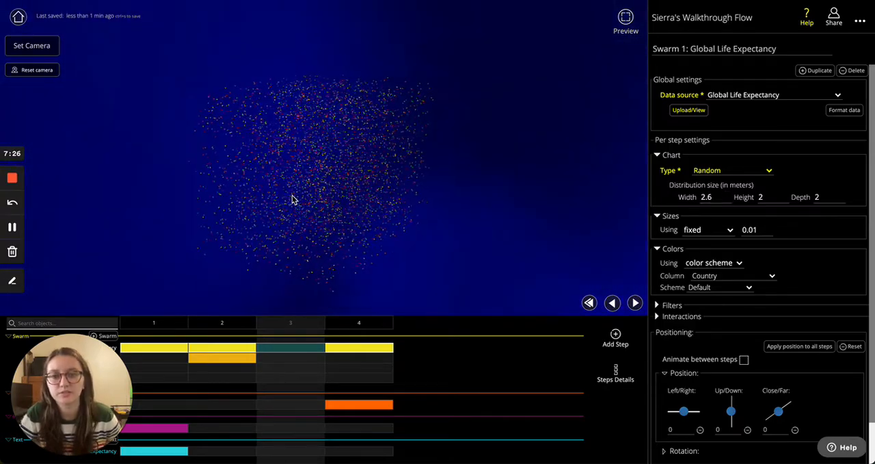
{"action": "scroll", "coordinate": [294, 198], "scroll_direction": "up", "scroll_amount": 5}
{"action": "scroll", "coordinate": [328, 204], "scroll_direction": "up", "scroll_amount": 10}
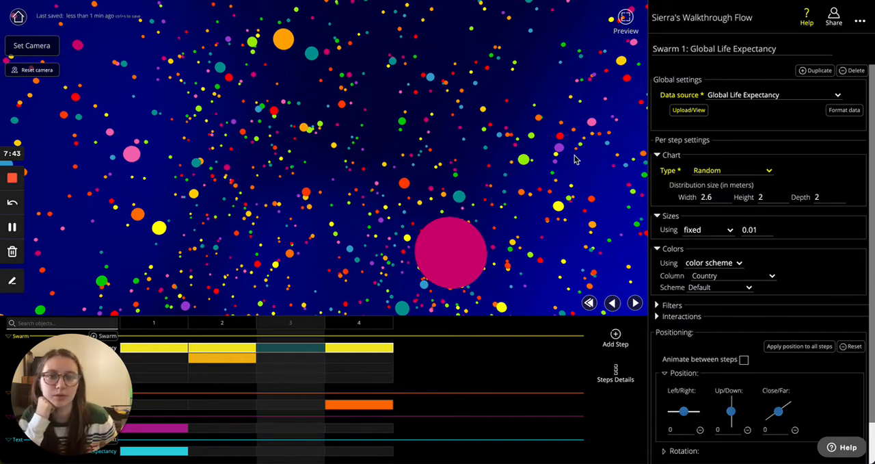
- Set the random distribution's width, height and depth to 0 to collapse all points into one
{"action": "double_click", "coordinate": [709, 197]}
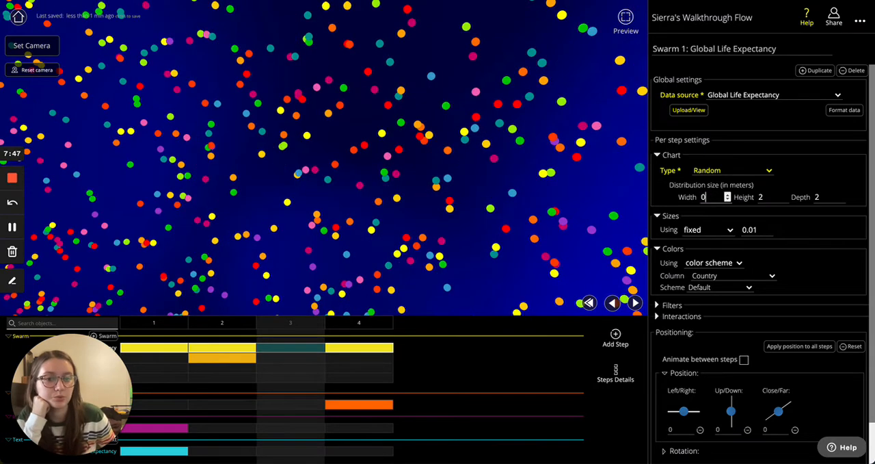
{"action": "type", "text": "0"}
{"action": "key", "text": "Tab"}
{"action": "type", "text": "0"}
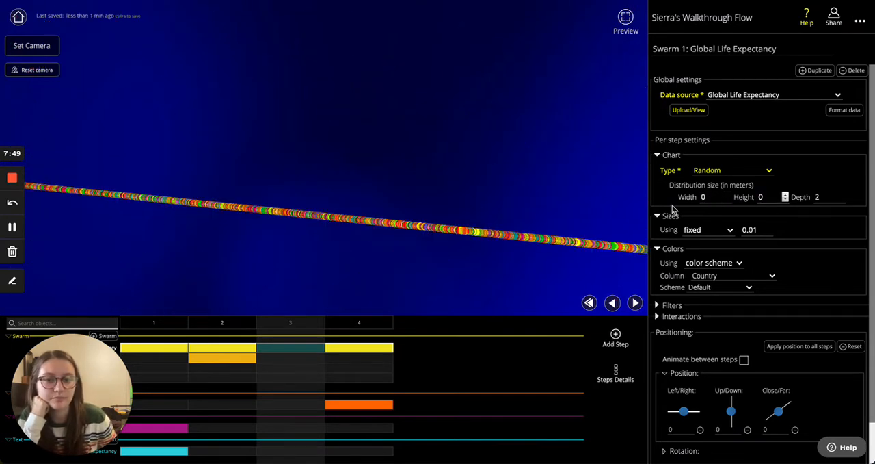
{"action": "left_click", "coordinate": [825, 196]}
{"action": "type", "text": "0"}
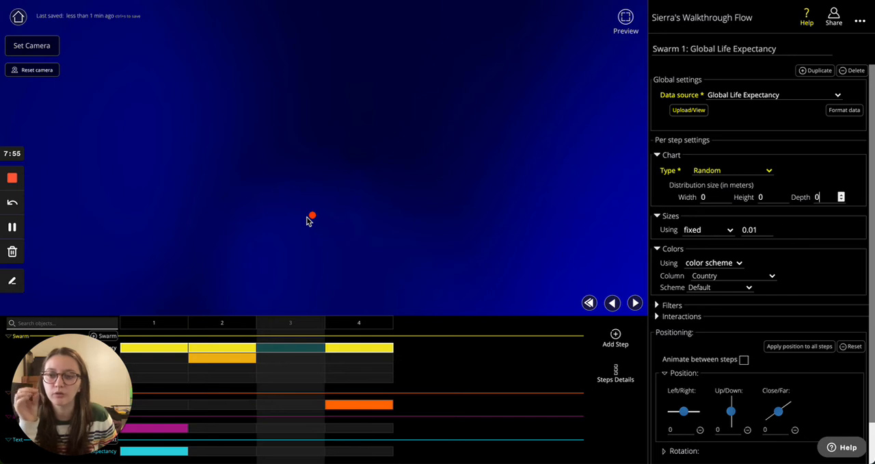
- Advance to step 4 to watch the collapsed points spread onto the globe, and return to the swarm in step 3
{"action": "left_click", "coordinate": [636, 302]}
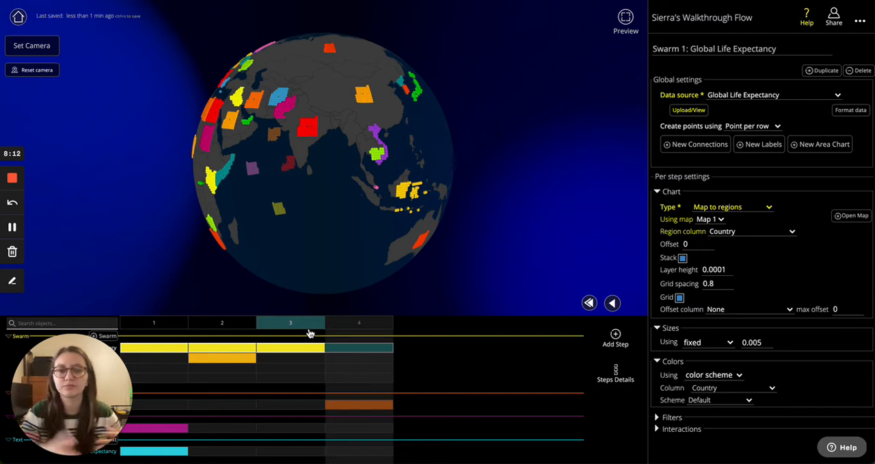
{"action": "left_click", "coordinate": [298, 350]}
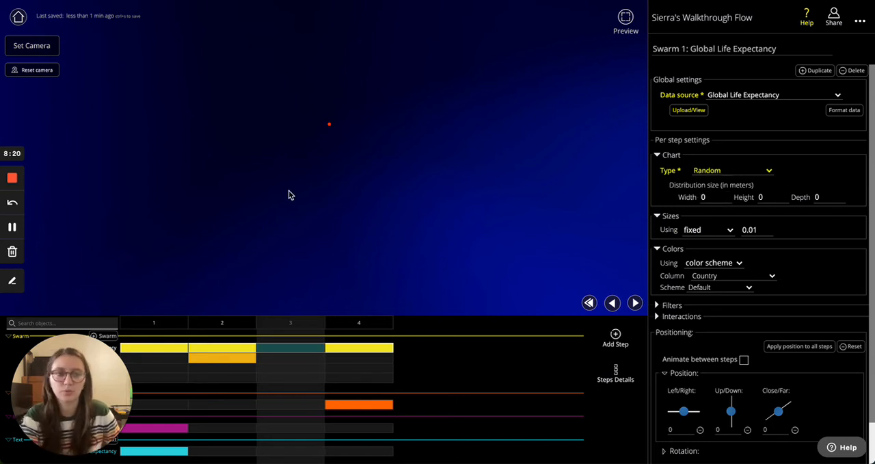
- Change the swarm's chart type in step 3 back to Scatterplot
{"action": "scroll", "coordinate": [824, 258], "scroll_direction": "down", "scroll_amount": 1}
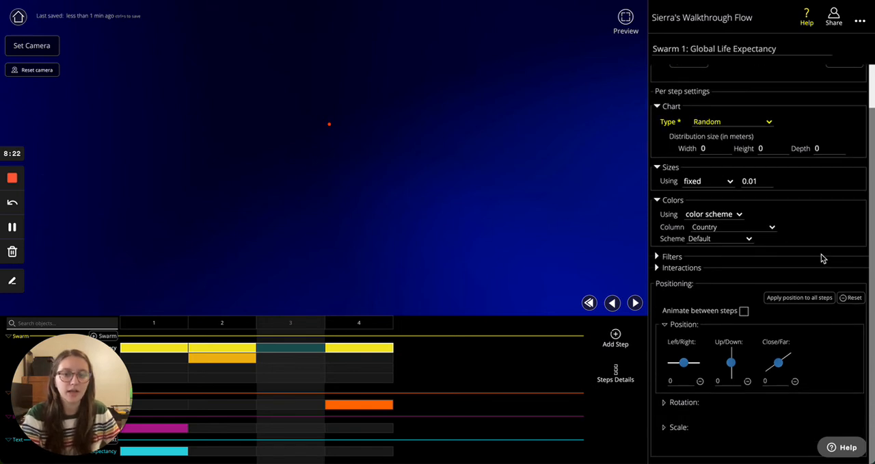
{"action": "scroll", "coordinate": [779, 225], "scroll_direction": "up", "scroll_amount": 1}
{"action": "left_click", "coordinate": [733, 170]}
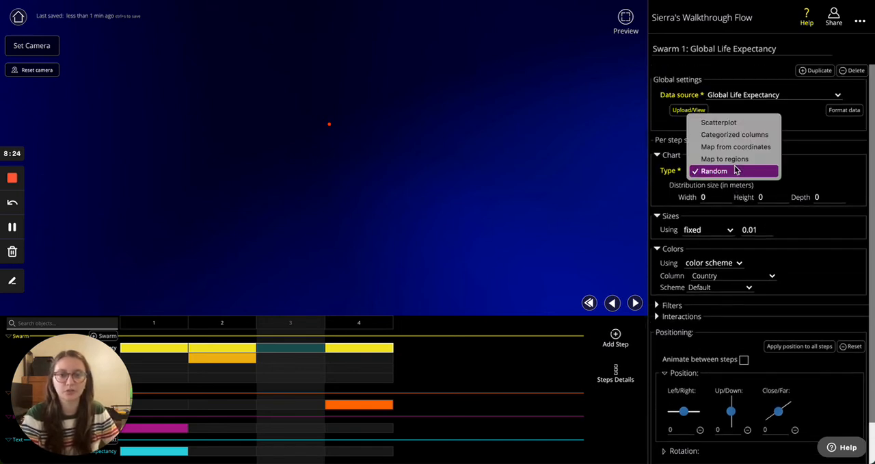
{"action": "left_click", "coordinate": [737, 121]}
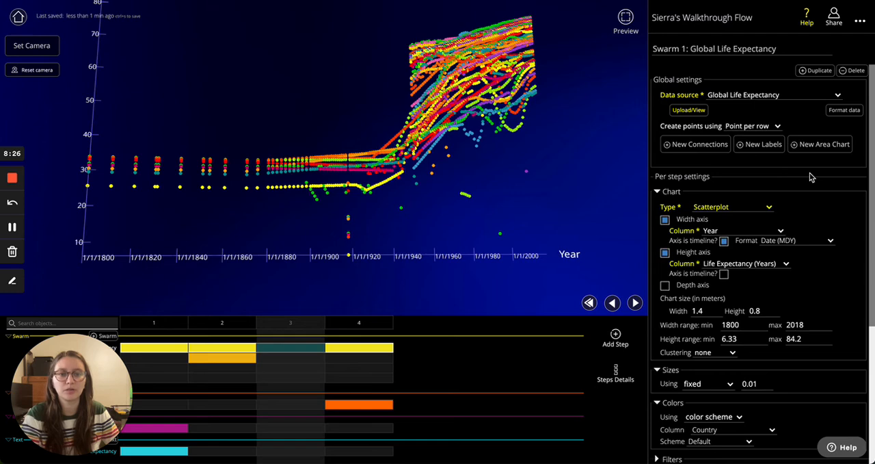